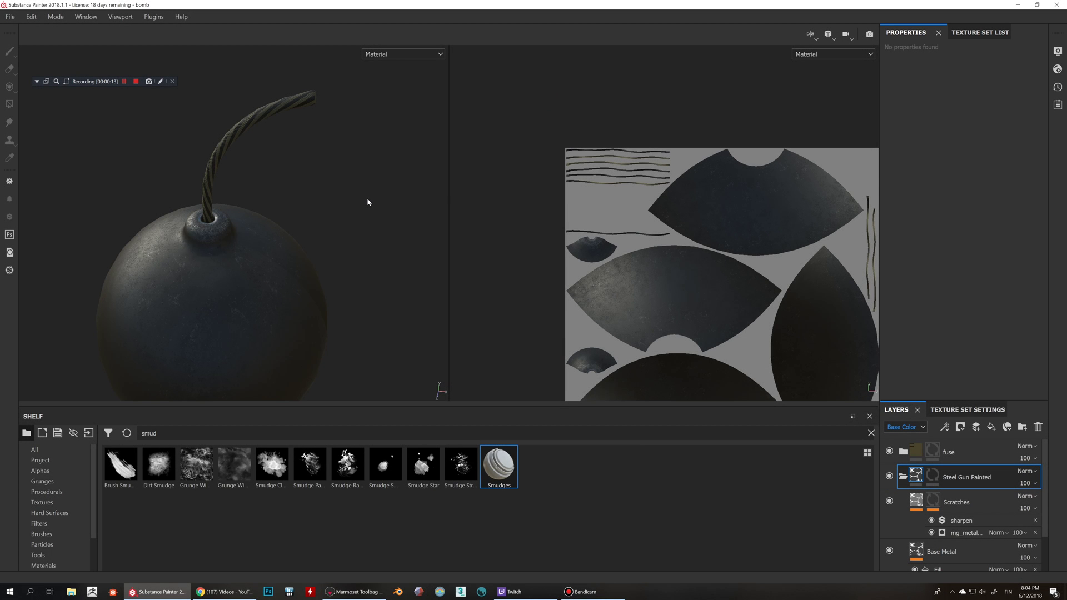
Orbit, pan and zoom around the bomb to inspect the fuse and body from several angles.
alt+drag(332, 224, 368, 223)
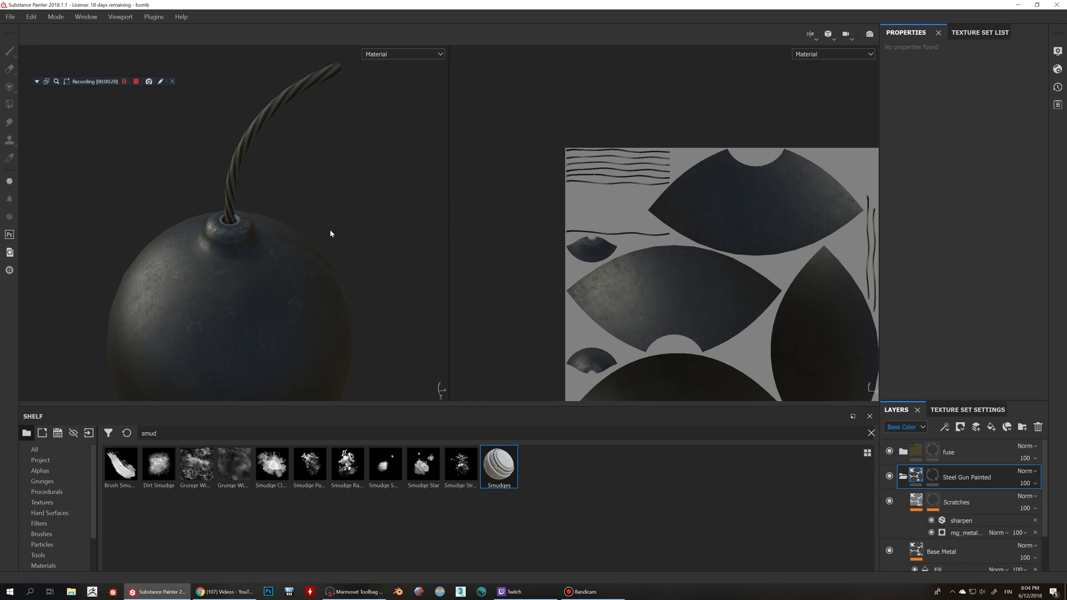
alt+middle_drag(318, 281, 309, 268)
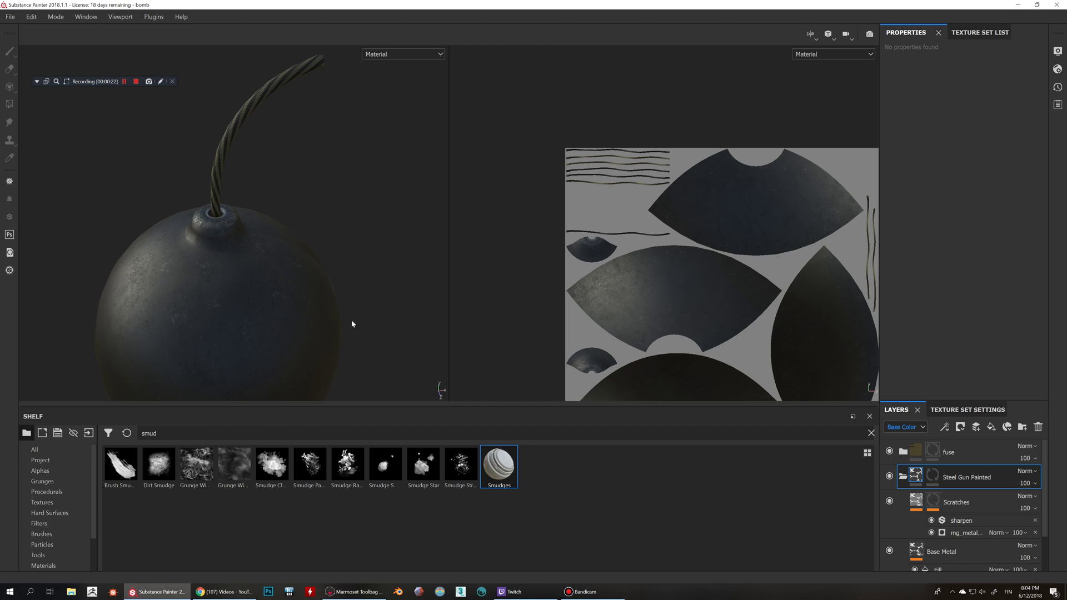
alt+drag(297, 275, 273, 246)
alt+drag(209, 271, 309, 278)
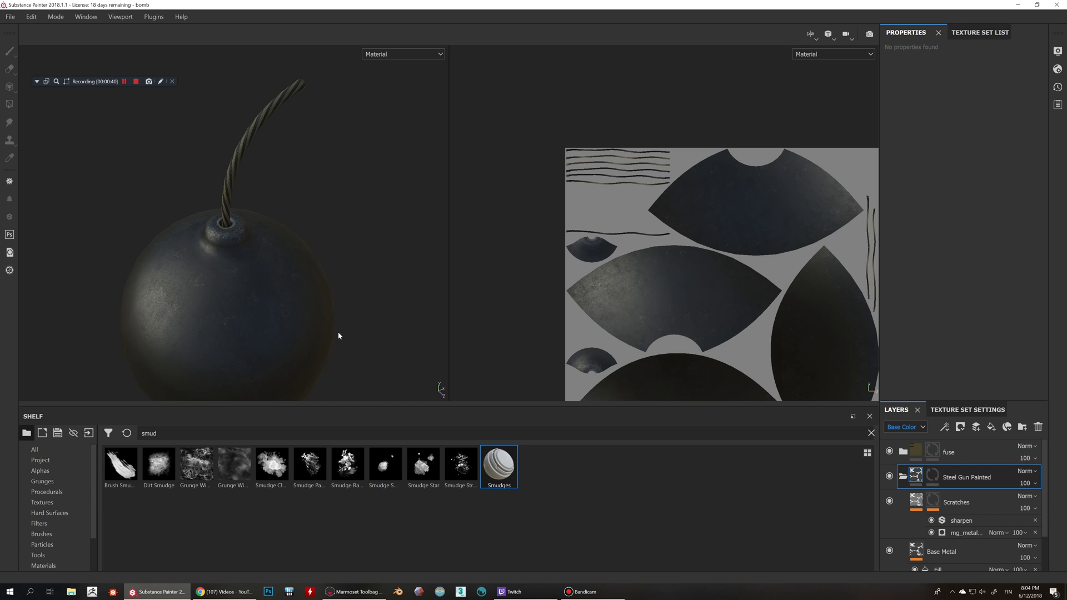
alt+drag(339, 336, 341, 290)
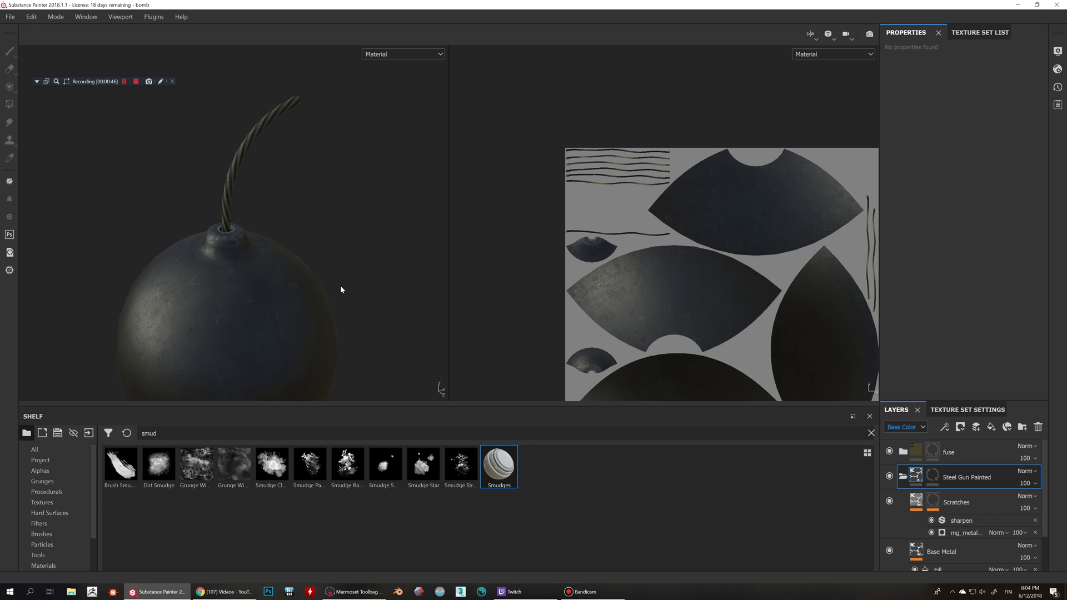
alt+drag(341, 290, 330, 294)
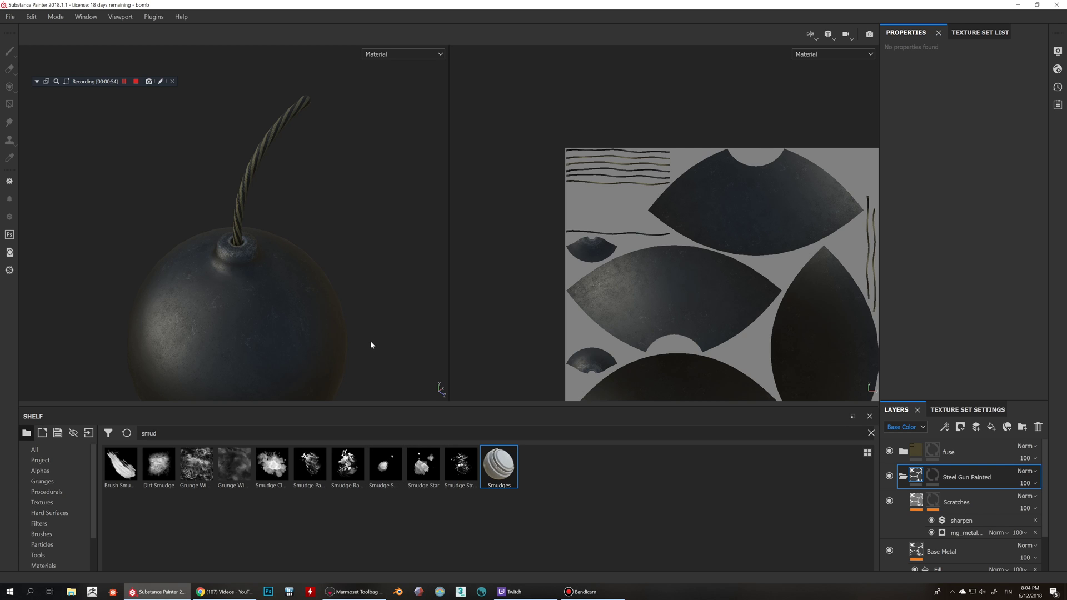
scroll(371, 342, down, 1)
scroll(371, 341, up, 2)
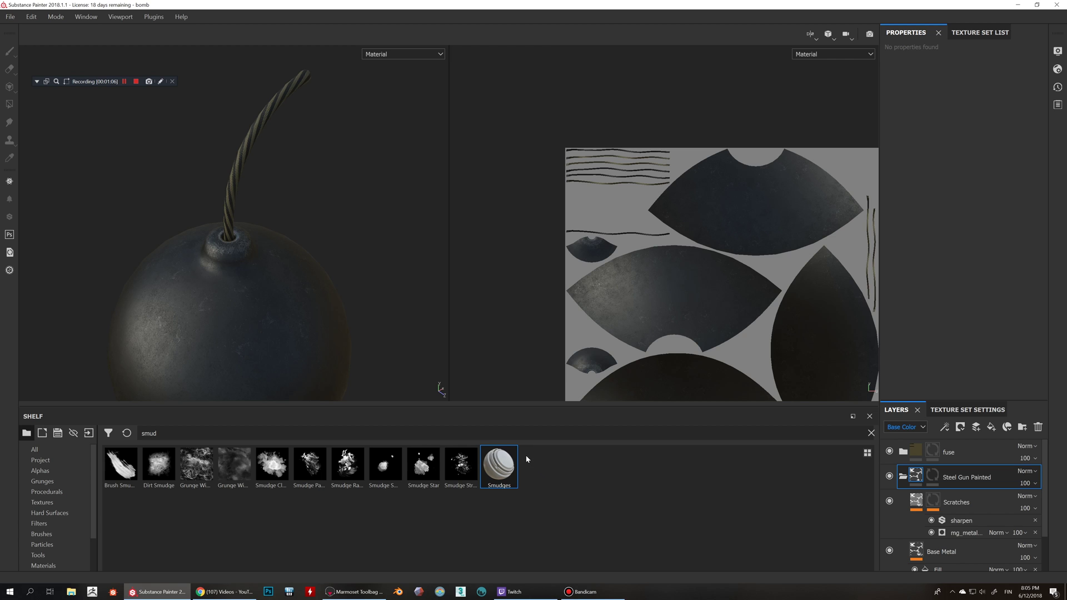
alt+drag(385, 330, 303, 290)
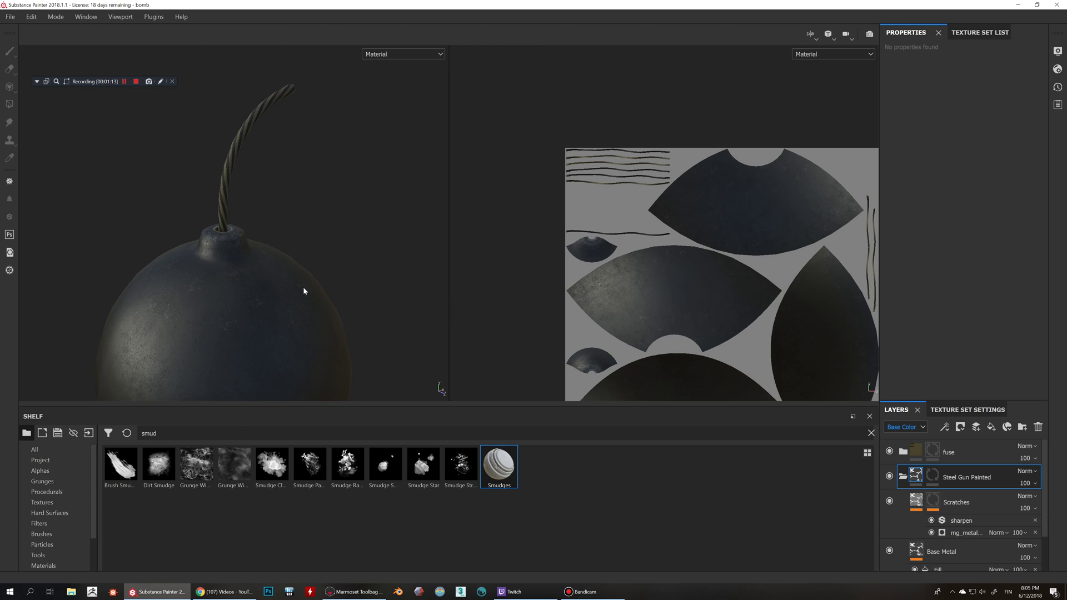
alt+middle_drag(303, 287, 324, 297)
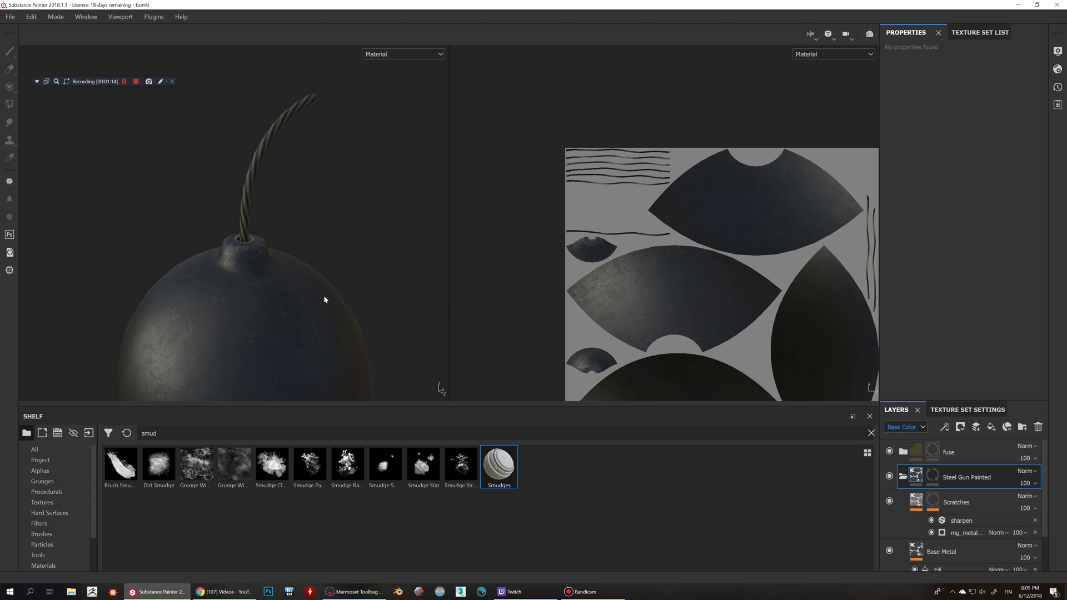
Collapse the Steel Gun Painted group and add Fill layer 2 above it.
click(903, 477)
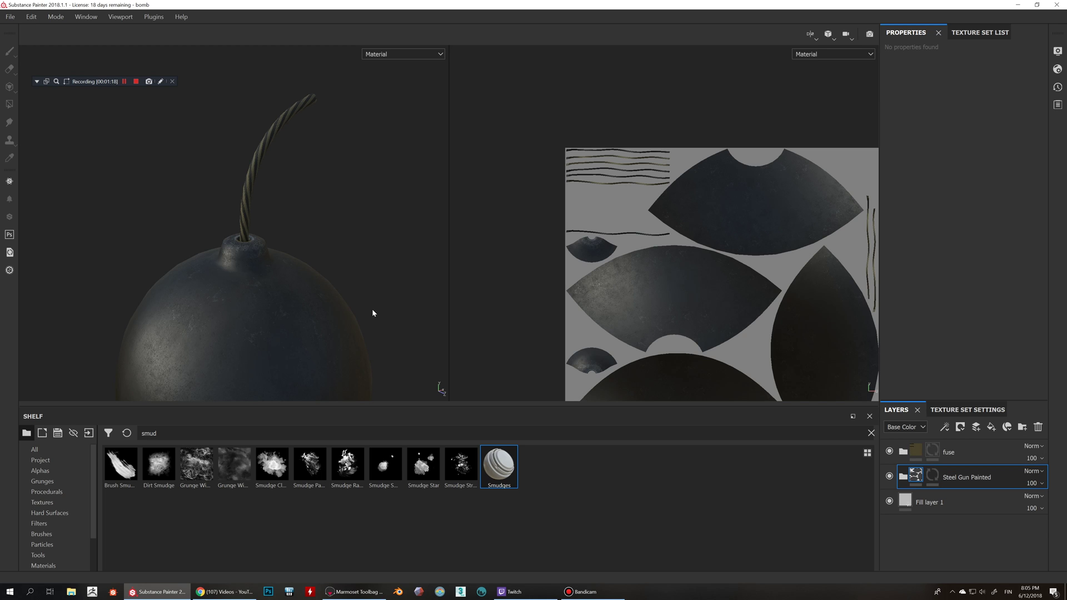
alt+drag(379, 309, 335, 325)
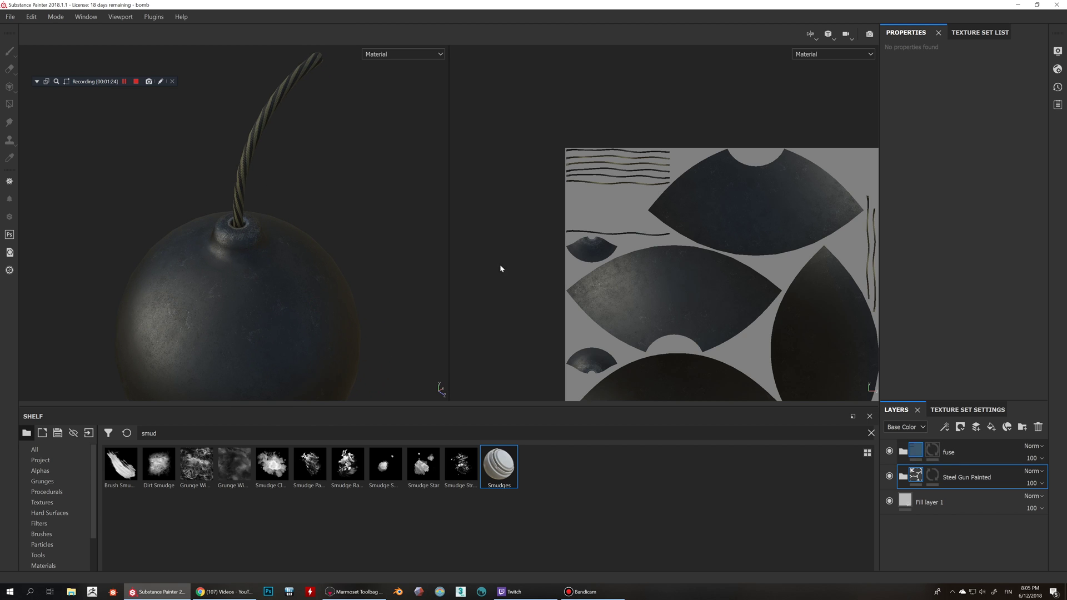
middle_drag(329, 222, 418, 274)
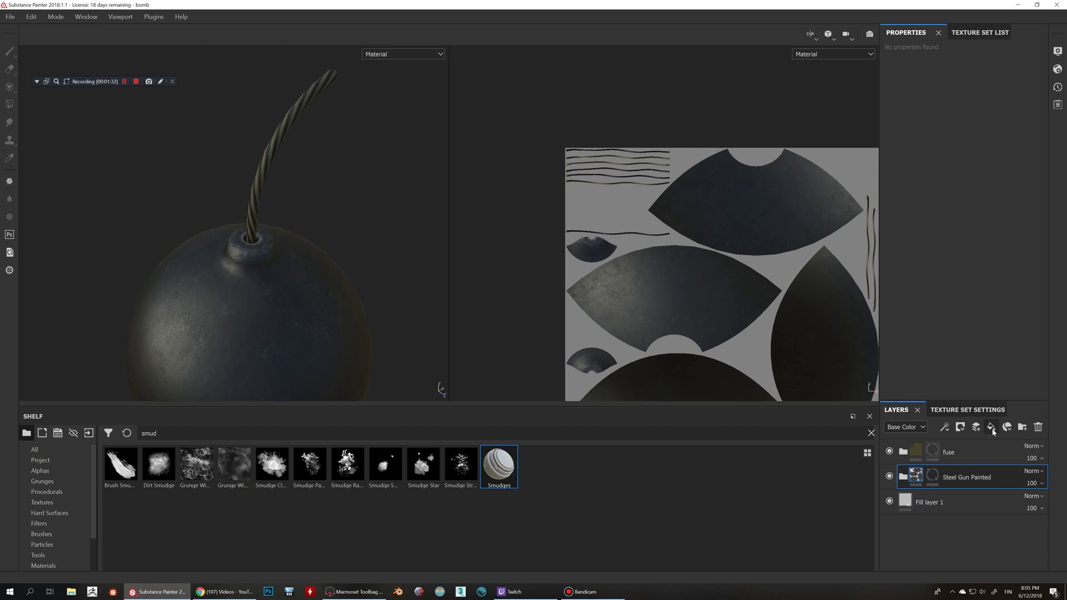
click(902, 477)
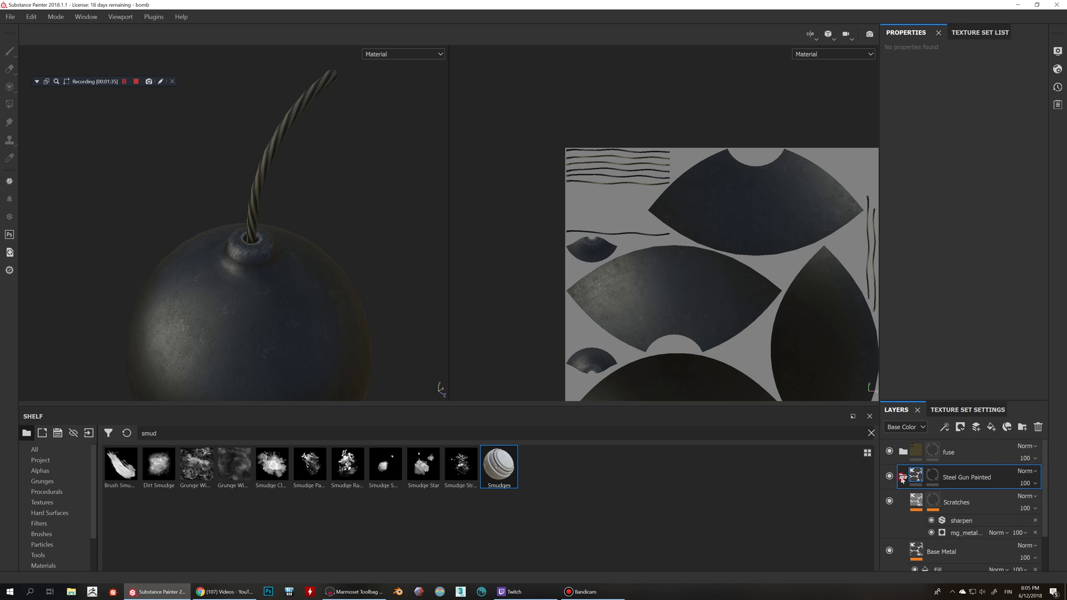
click(902, 477)
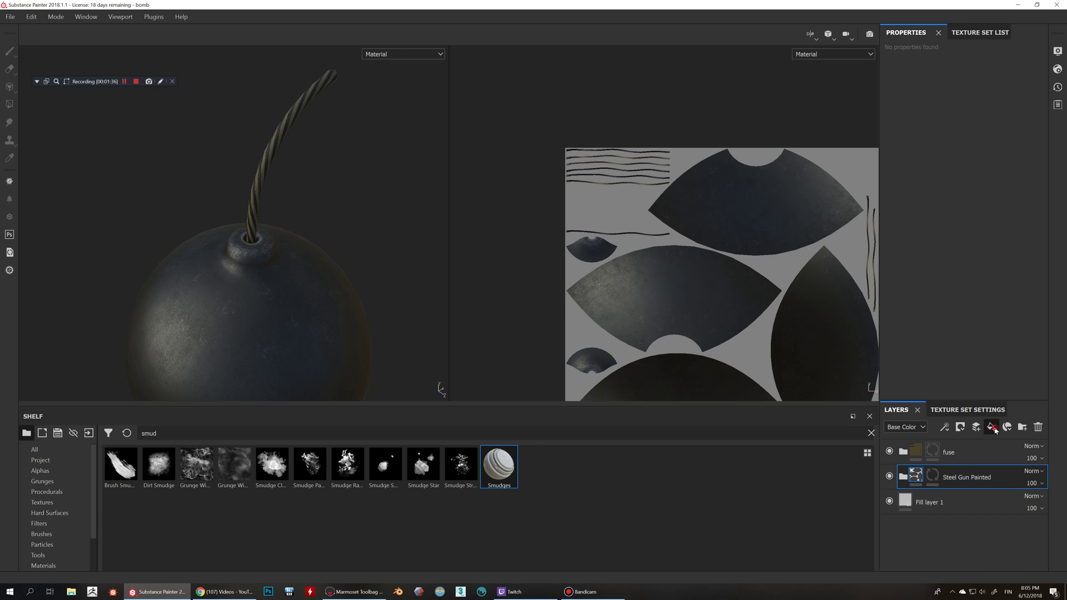
click(993, 427)
mouse_move(255, 257)
alt+mouse_down()
mouse_move(269, 241)
mouse_move(262, 248)
alt+mouse_up()
Disable color, metallic, normal and height on Fill layer 2, leaving only roughness.
mouse_move(380, 345)
alt+mouse_down()
mouse_move(374, 312)
mouse_move(341, 278)
mouse_move(348, 302)
mouse_move(347, 294)
alt+mouse_up()
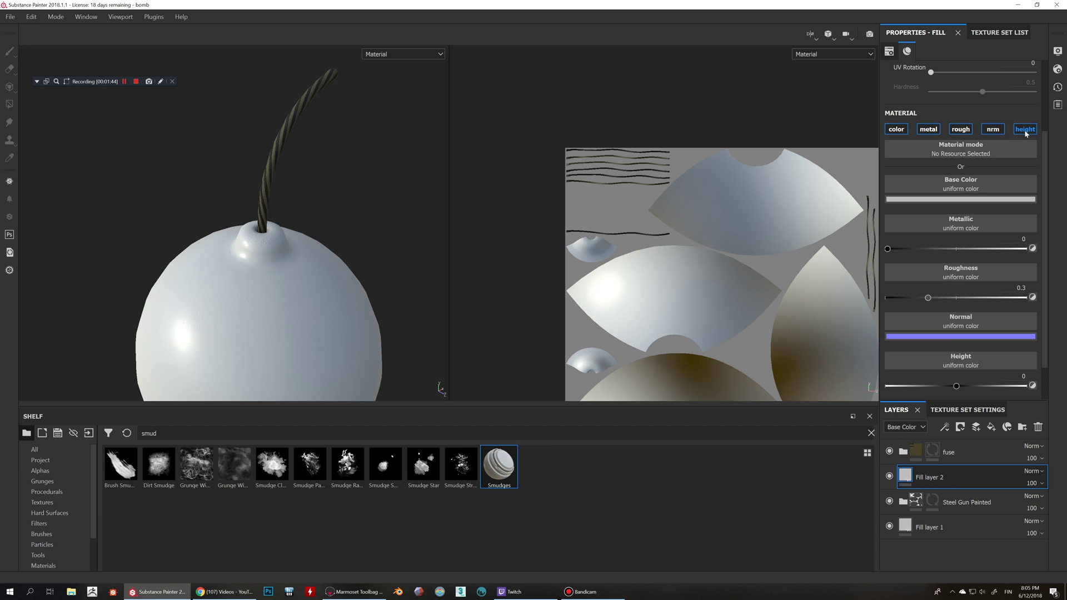
click(895, 129)
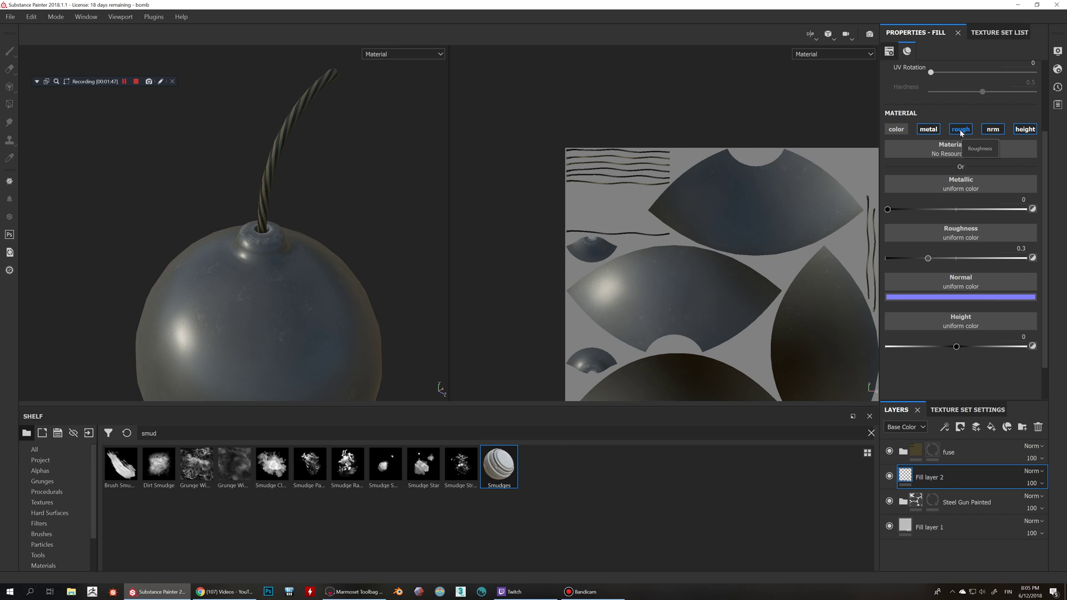
click(928, 128)
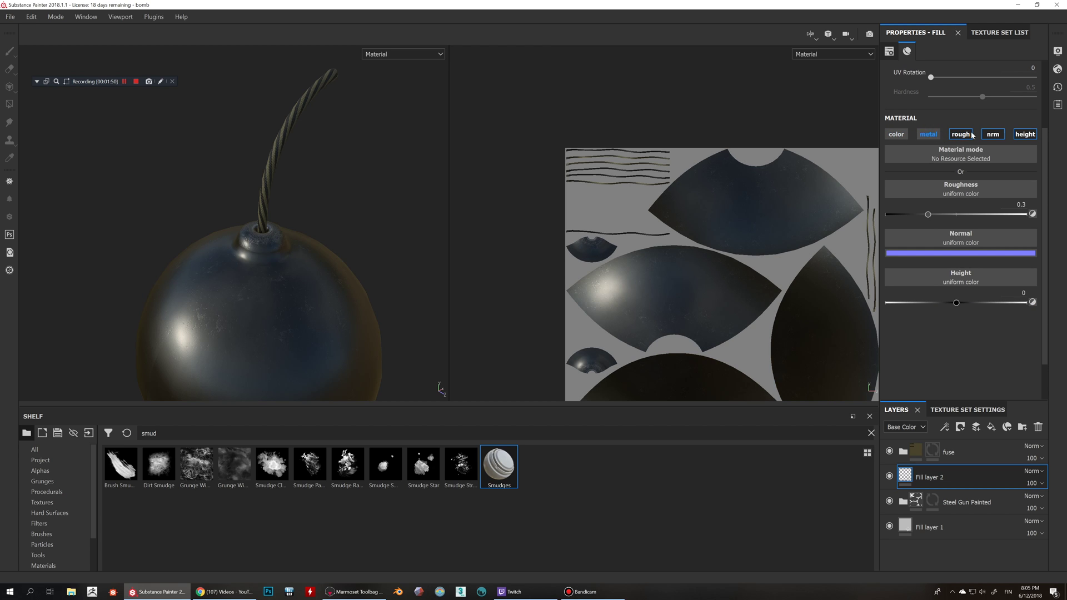
click(995, 134)
click(1025, 134)
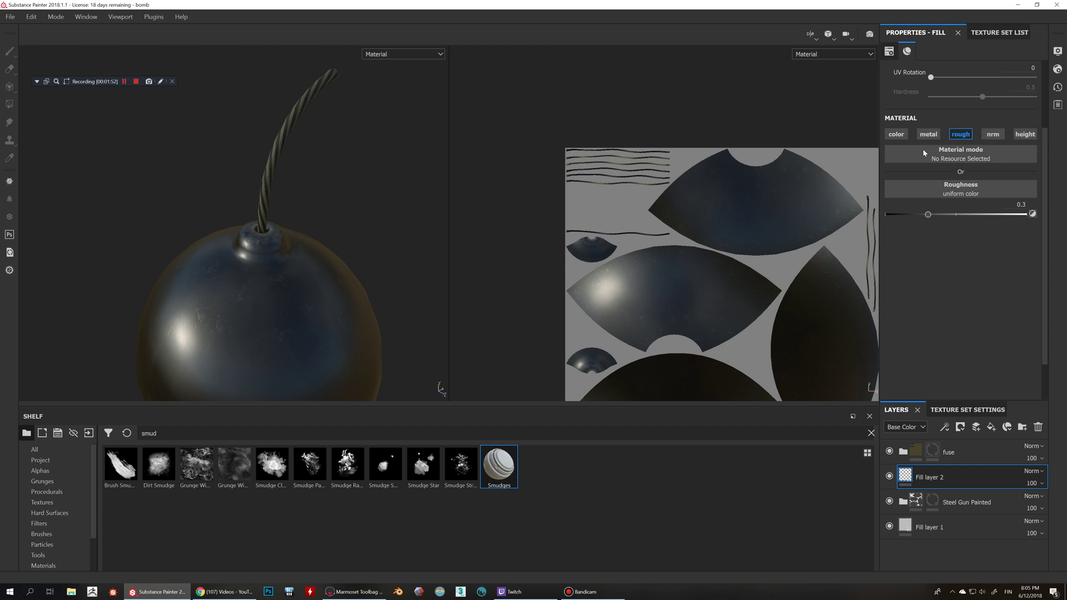
alt+middle_drag(308, 274, 323, 258)
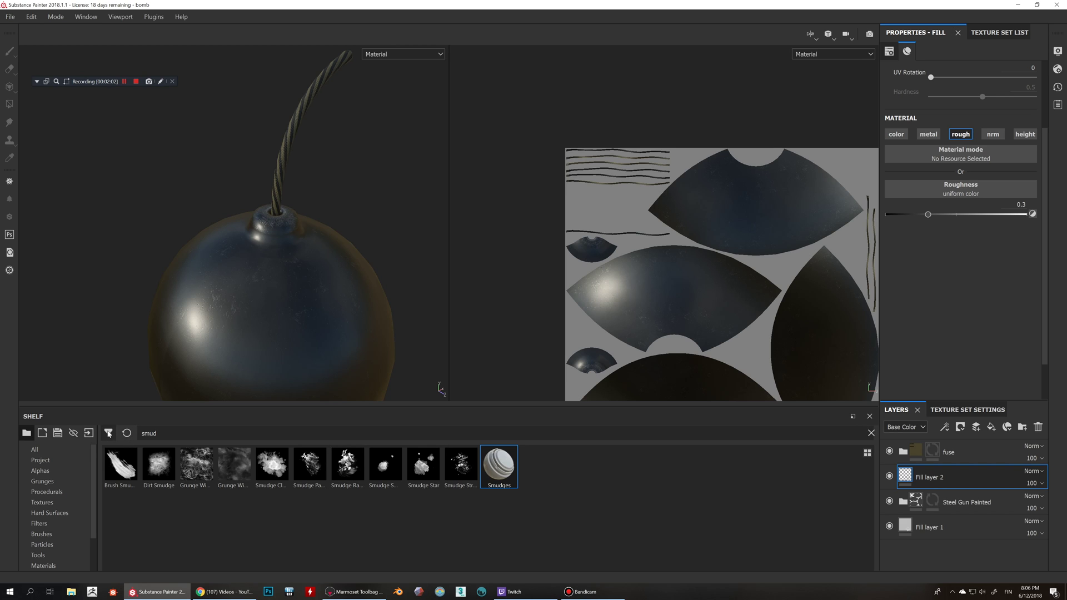
click(88, 433)
click(604, 143)
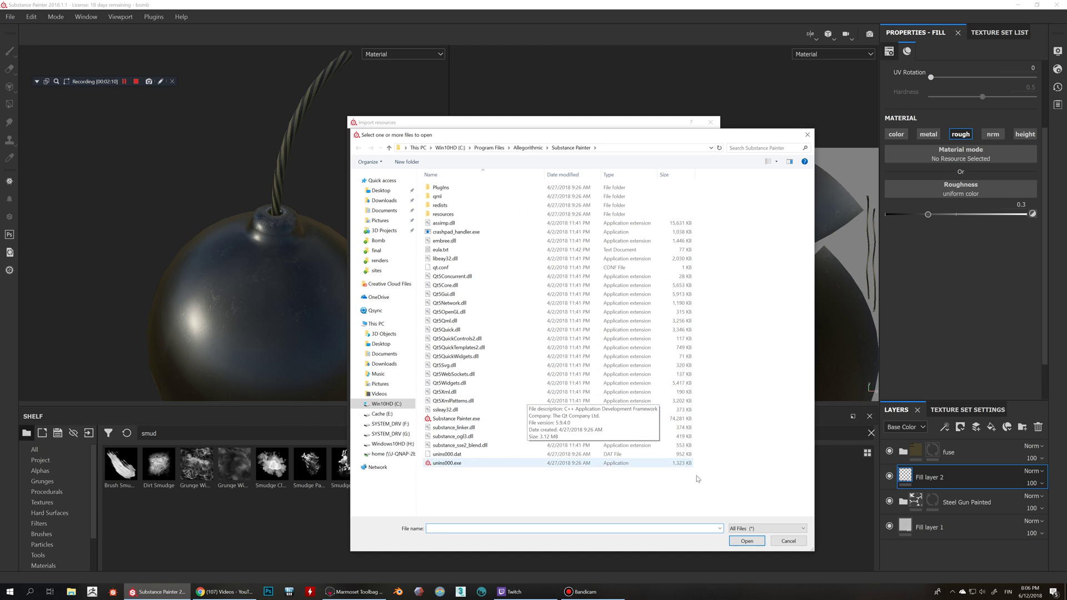
click(788, 540)
click(685, 436)
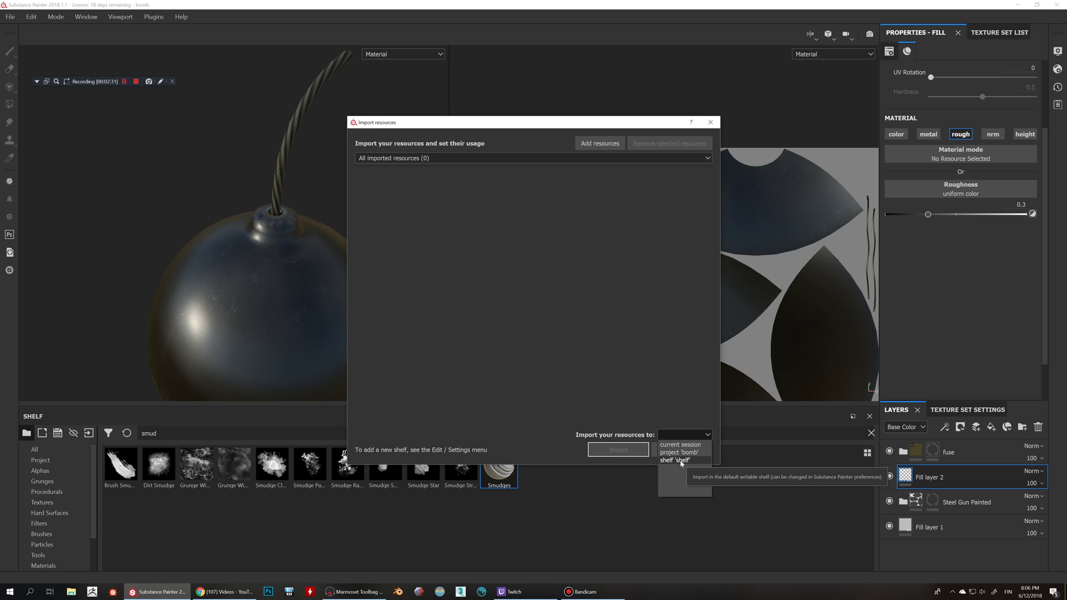
click(634, 402)
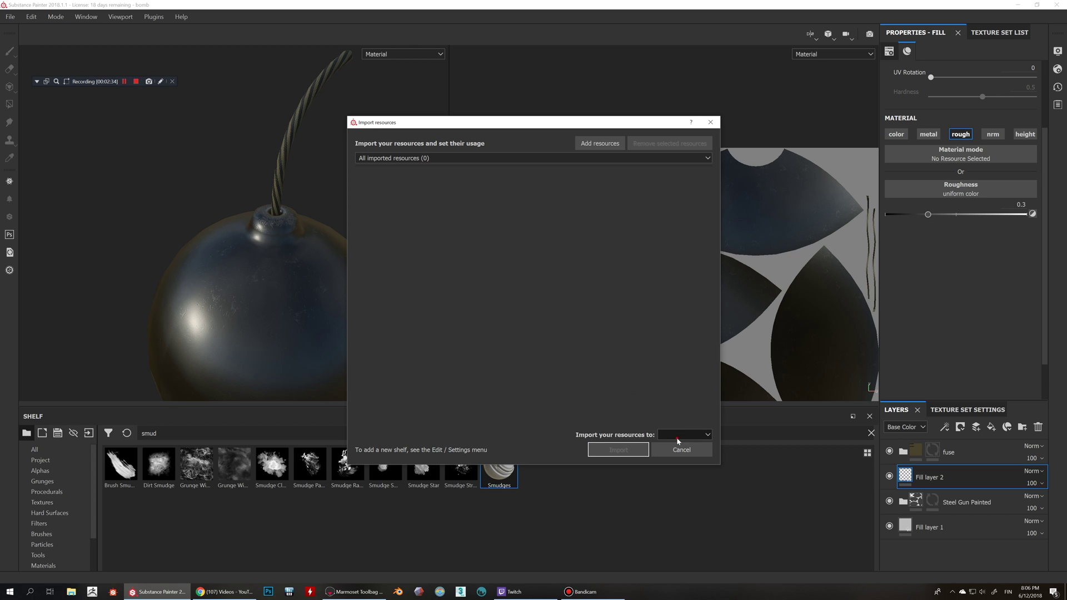
click(677, 437)
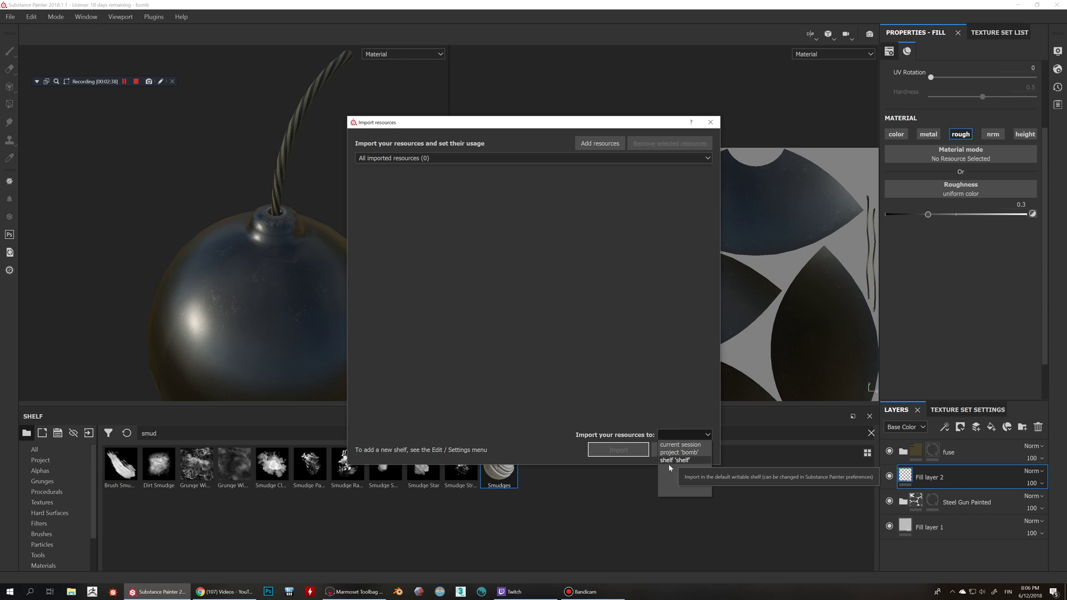
click(669, 454)
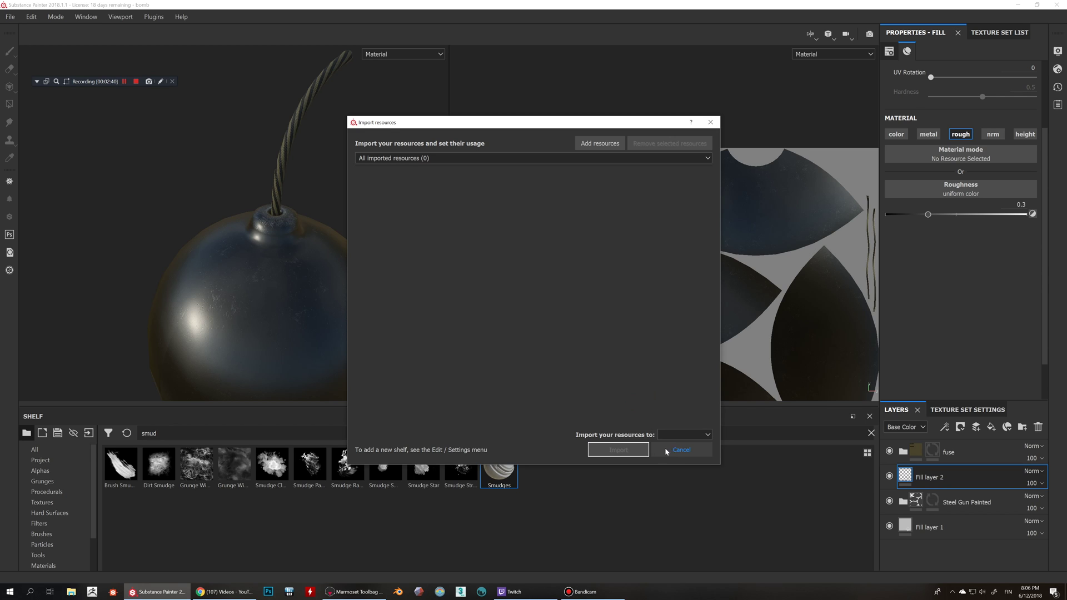
click(682, 434)
click(682, 461)
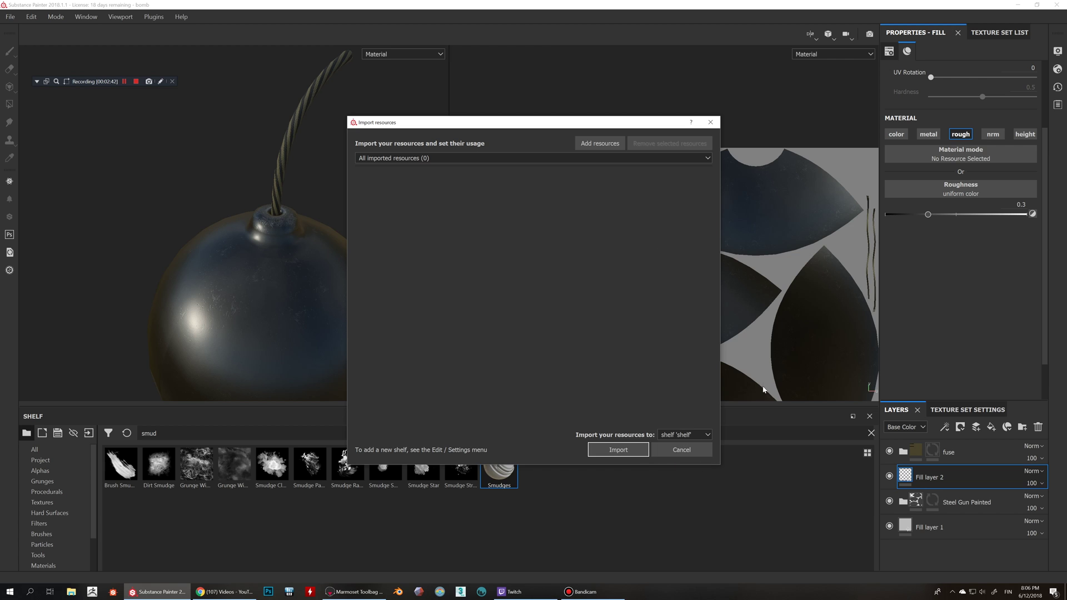
click(675, 451)
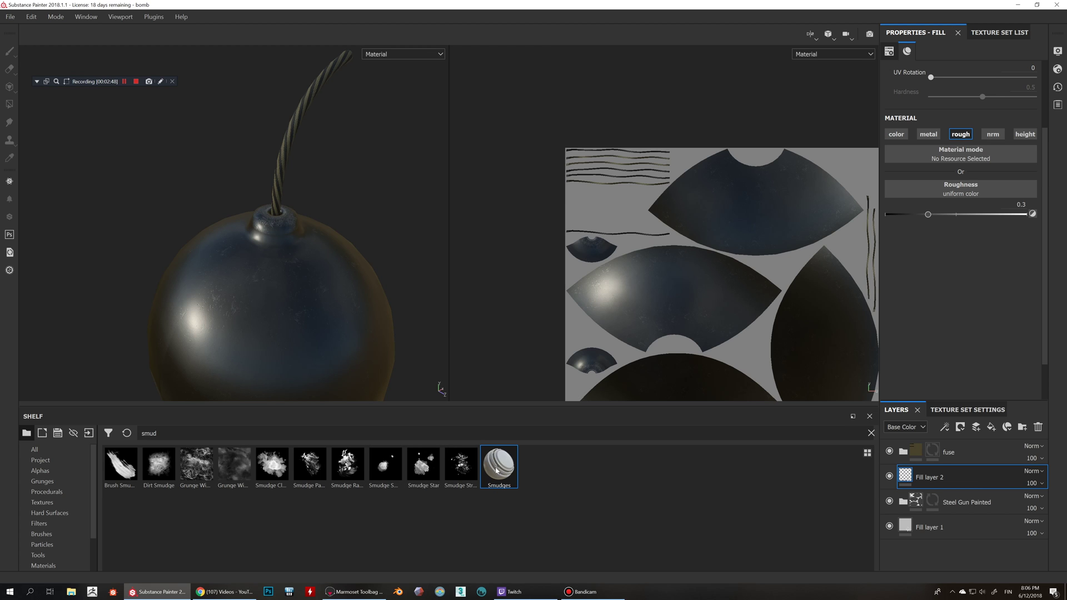
Apply the Smudges material to Fill layer 2's roughness.
mouse_move(494, 473)
mouse_down()
mouse_move(829, 327)
mouse_move(971, 192)
mouse_up()
mouse_move(393, 289)
alt+mouse_down()
mouse_move(321, 222)
mouse_move(268, 254)
alt+mouse_up()
alt+drag(338, 257, 235, 269)
Zoom and orbit close around the smudged bomb, then open the Layers channel dropdown.
scroll(295, 290, up, 2)
scroll(236, 269, down, 3)
alt+middle_drag(253, 257, 265, 269)
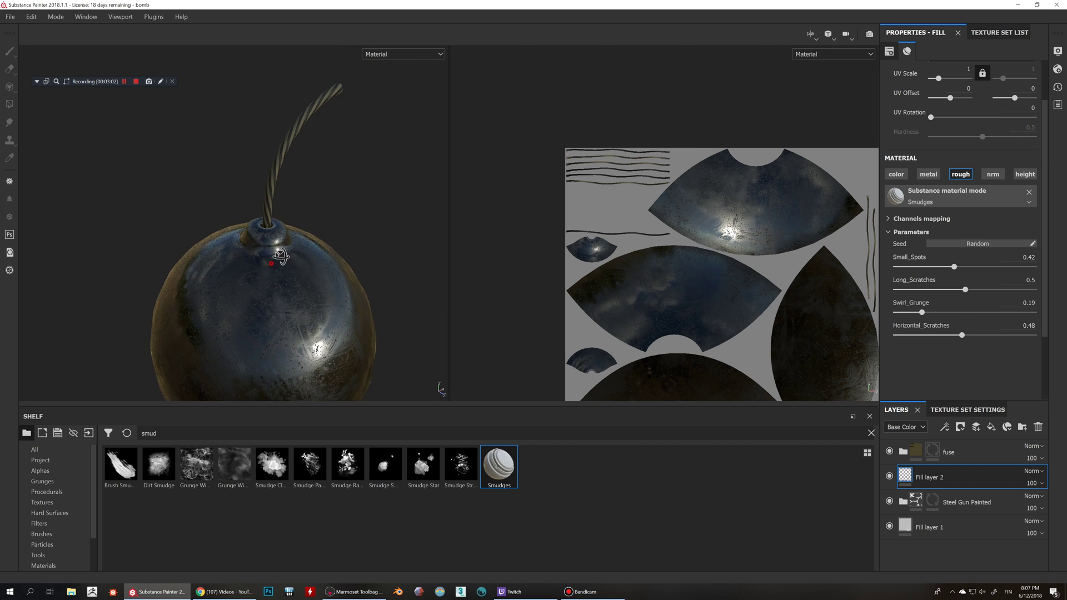
alt+drag(265, 268, 286, 277)
scroll(280, 252, up, 2)
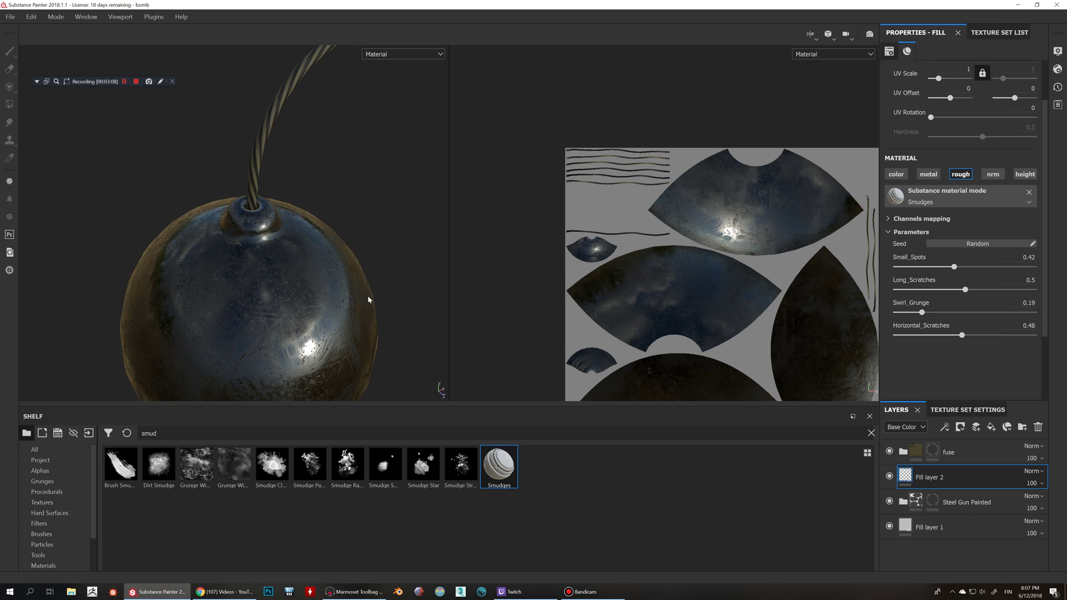
alt+drag(370, 300, 350, 286)
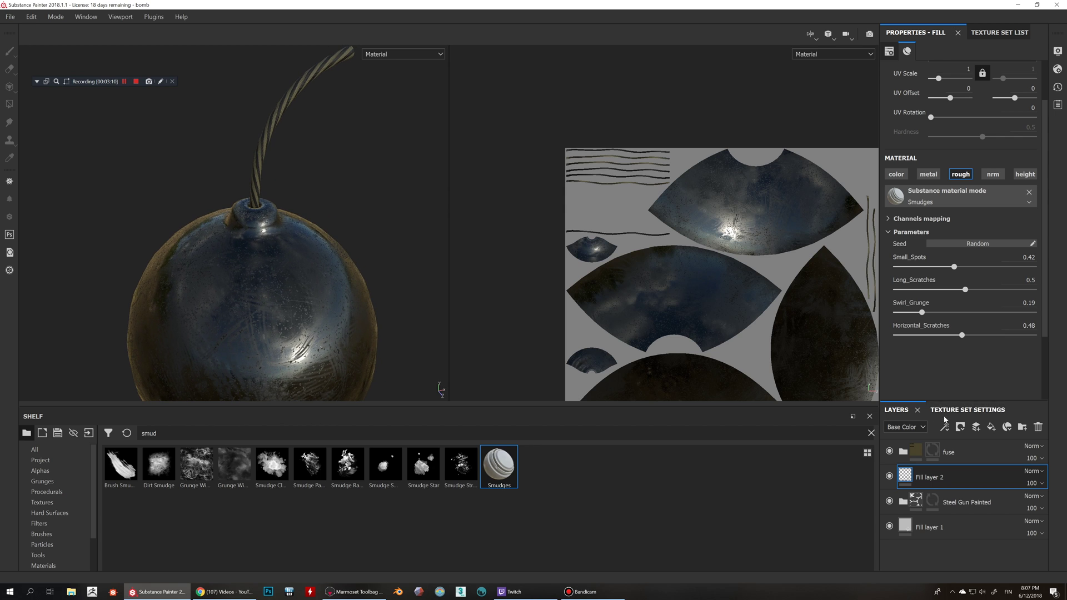
click(914, 426)
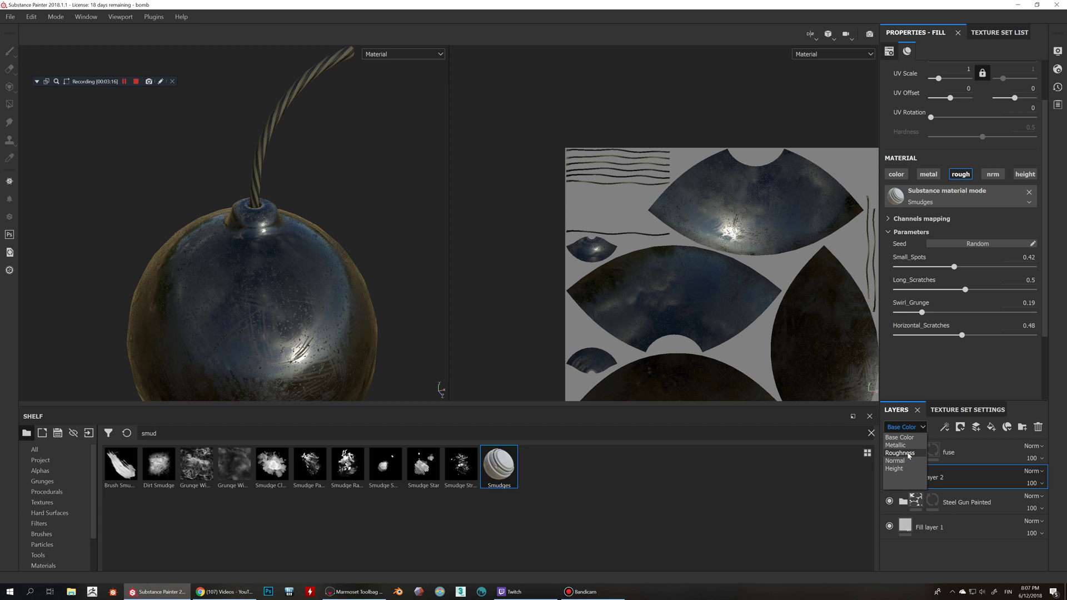
Show Roughness in the layer thumbnails and cycle the viewports to the Roughness channel.
click(899, 453)
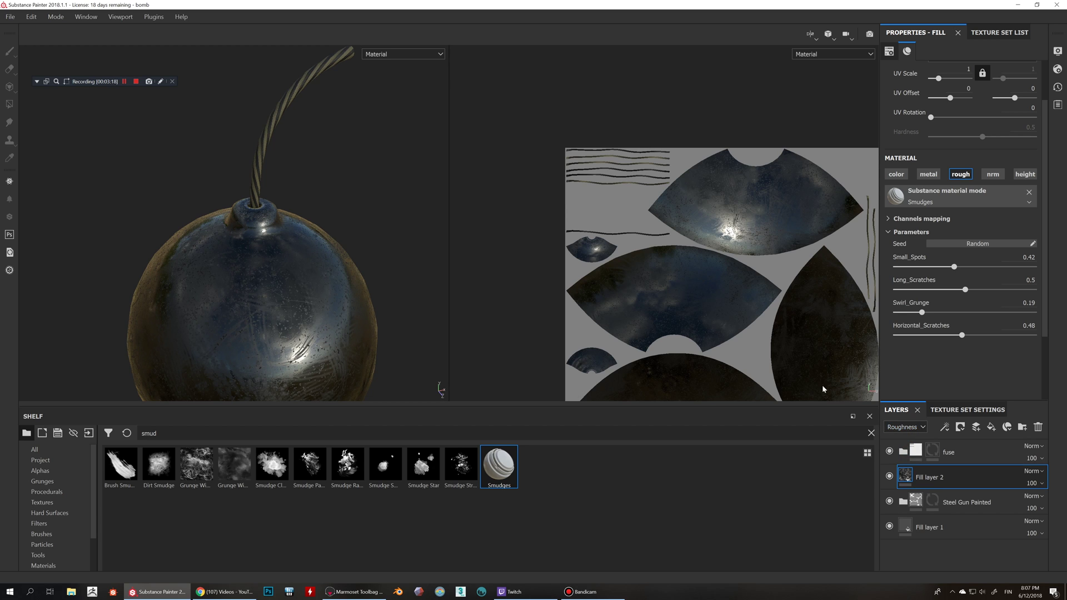
alt+drag(371, 299, 351, 264)
key(c)
key(c)
key(c)
key(c)
key(c)
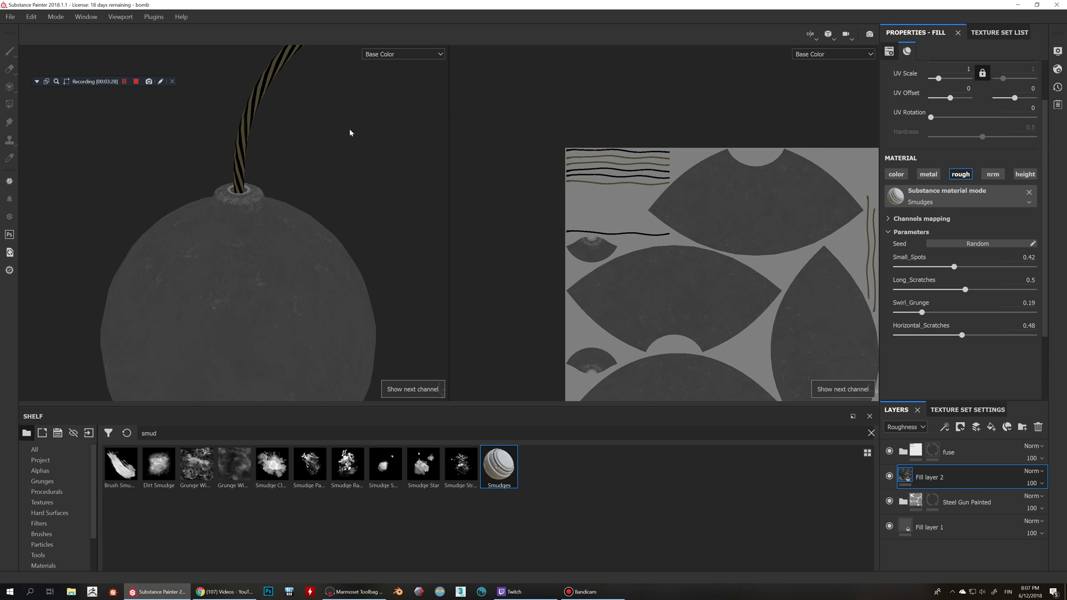
key(c)
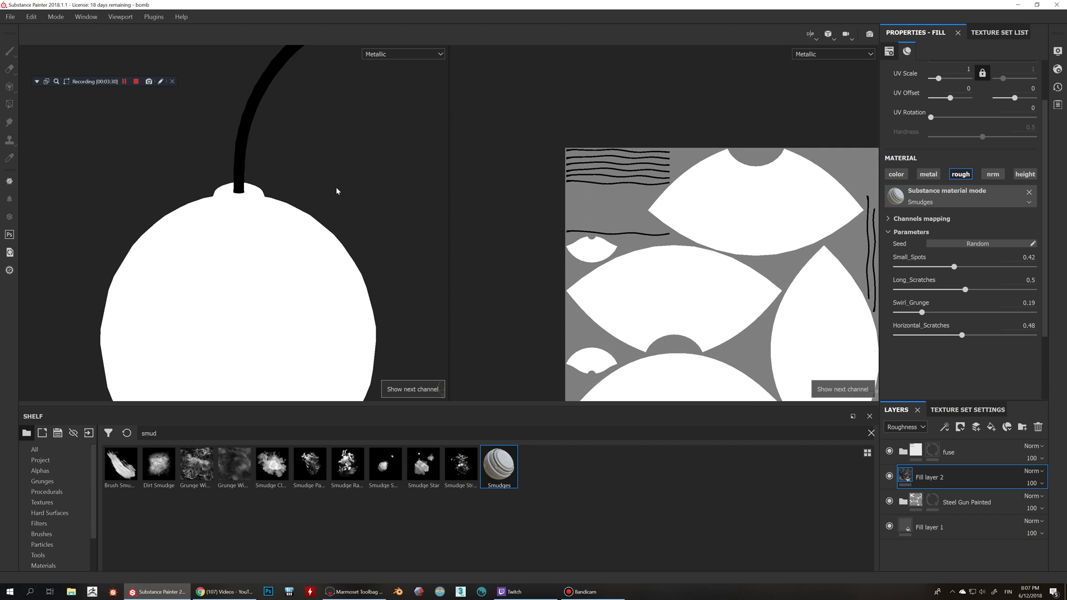
key(c)
Orbit and zoom around the bomb to study the grayscale Smudges roughness pattern.
alt+drag(336, 187, 276, 191)
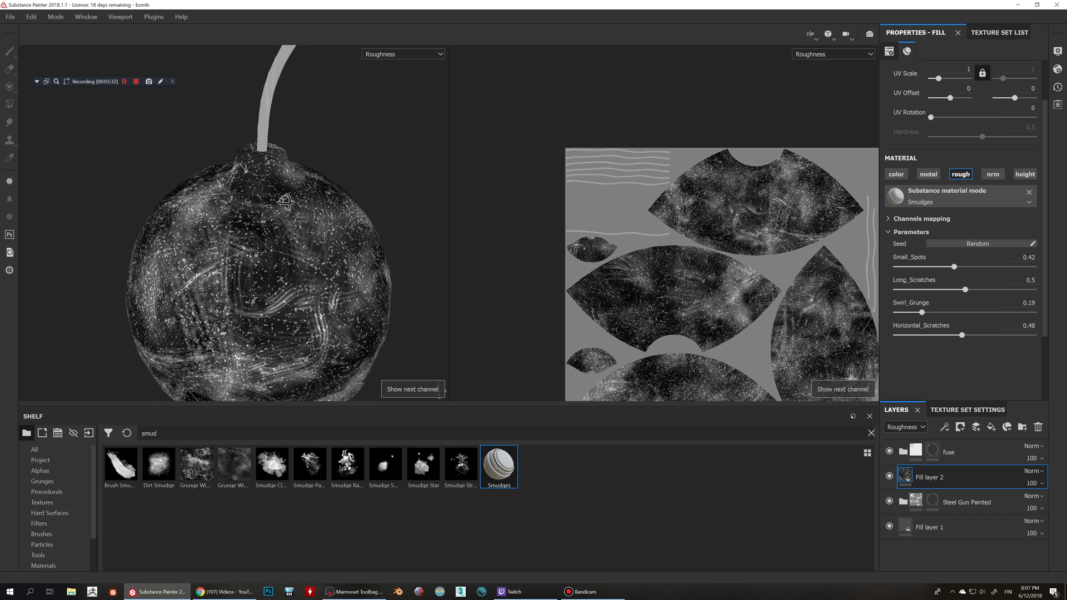
alt+middle_drag(286, 201, 271, 219)
scroll(288, 218, down, 3)
alt+drag(301, 245, 250, 208)
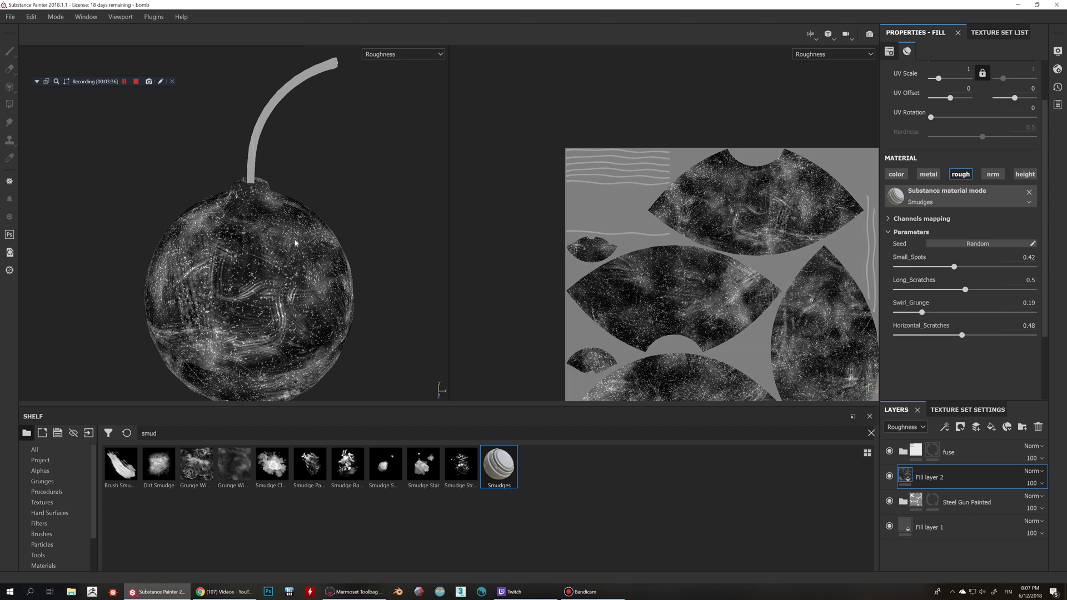
alt+middle_drag(283, 234, 274, 229)
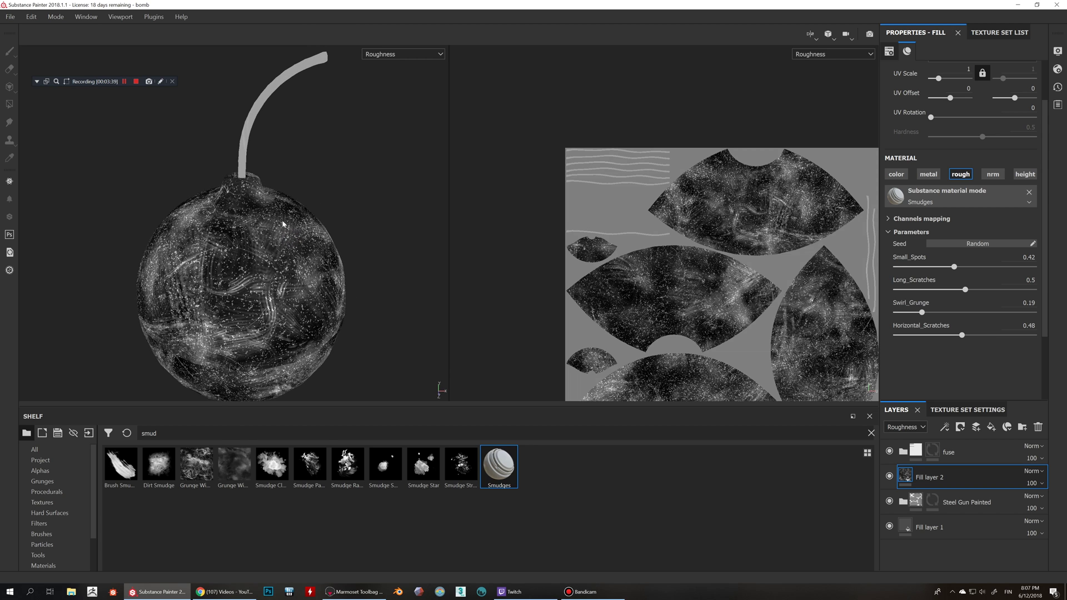
alt+drag(283, 224, 306, 235)
alt+middle_drag(306, 235, 318, 260)
alt+drag(318, 259, 282, 247)
alt+right_drag(282, 246, 296, 234)
alt+drag(297, 234, 305, 243)
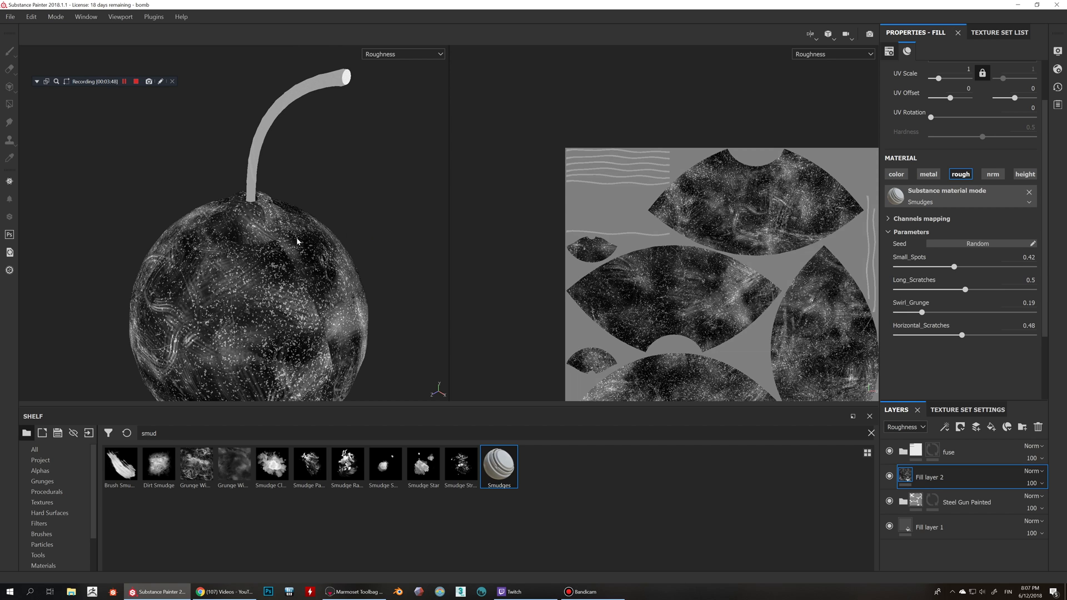
scroll(927, 266, up, 2)
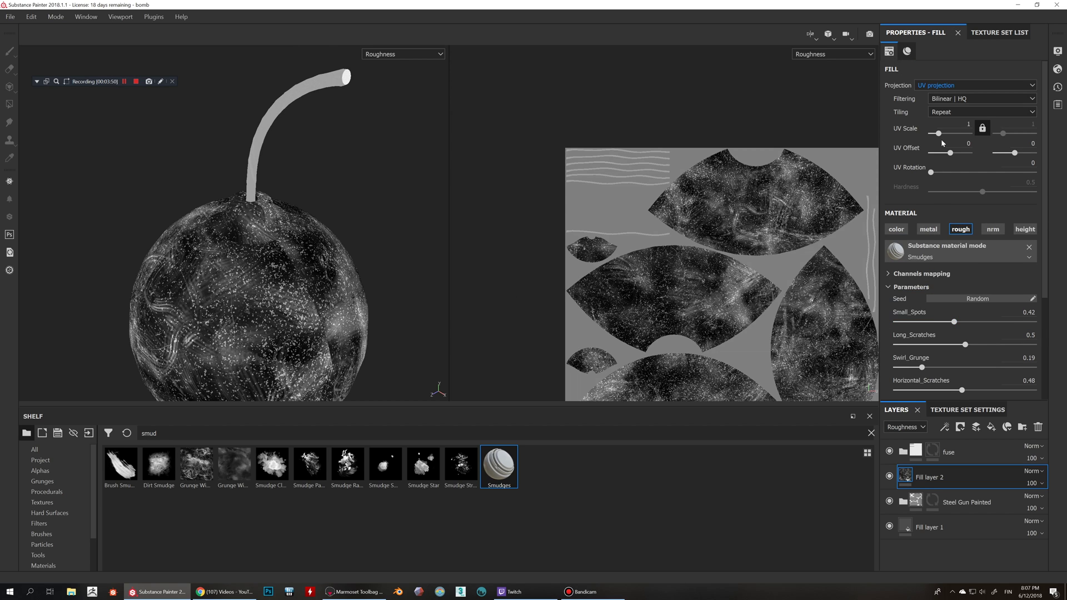
Switch the smudges fill to Tri-planar projection and check it on the bomb.
click(932, 85)
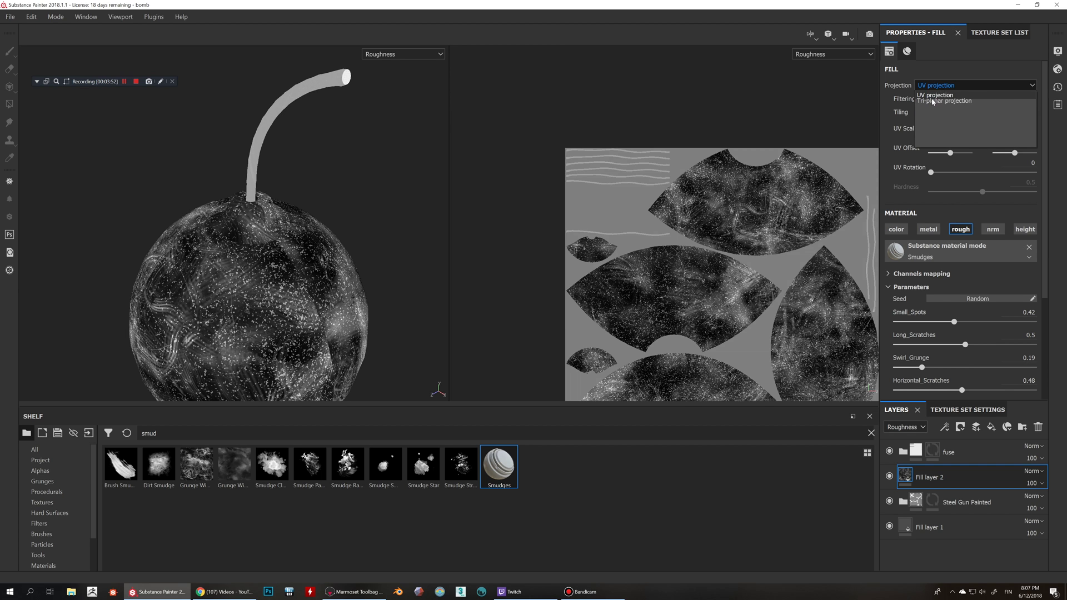
click(932, 102)
alt+drag(409, 205, 425, 261)
alt+drag(313, 257, 409, 245)
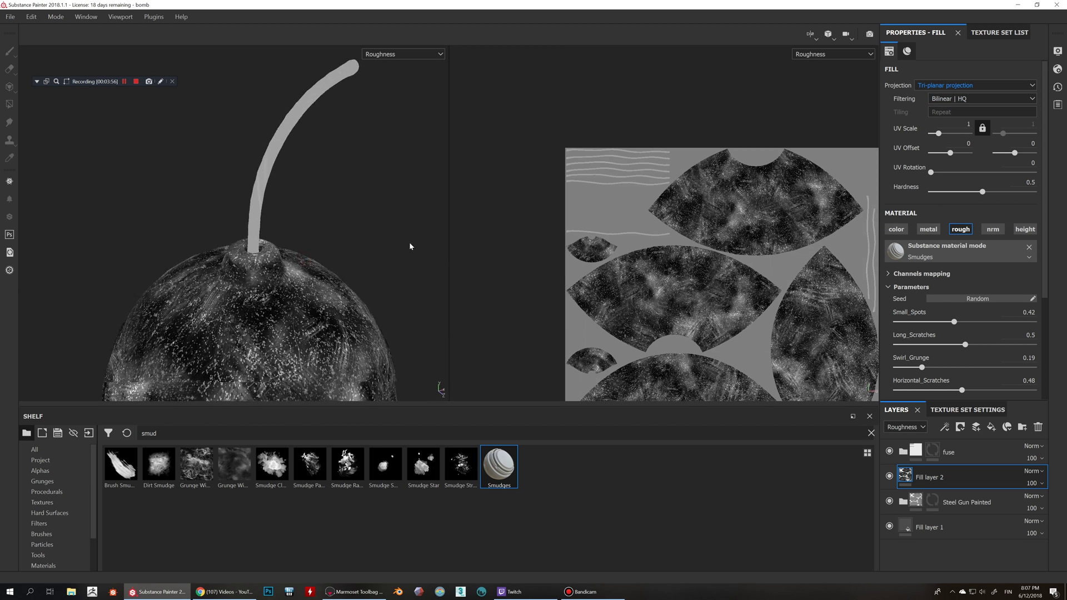
alt+middle_drag(350, 261, 345, 199)
alt+drag(345, 199, 460, 277)
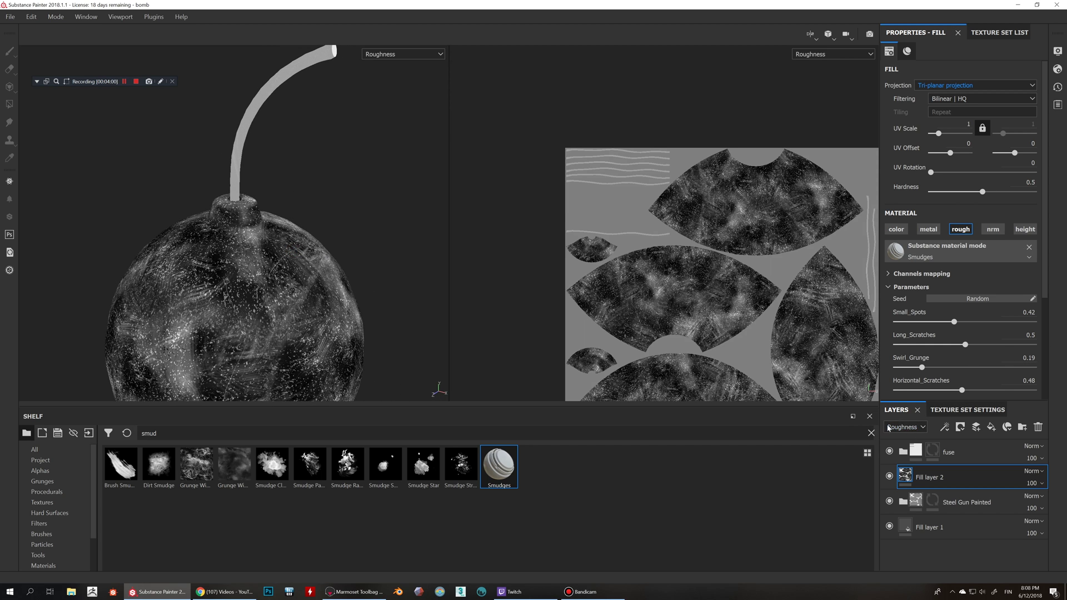
Try Overlay, then set Fill layer 2's blend mode to Linear dodge (Add).
click(913, 427)
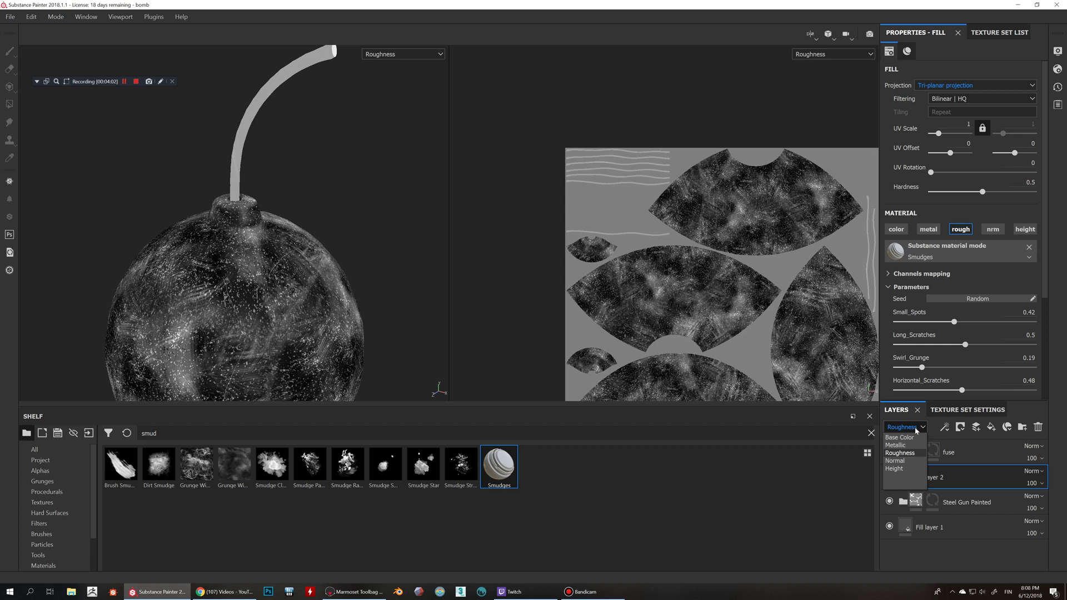
click(915, 428)
click(916, 428)
click(915, 428)
click(1036, 472)
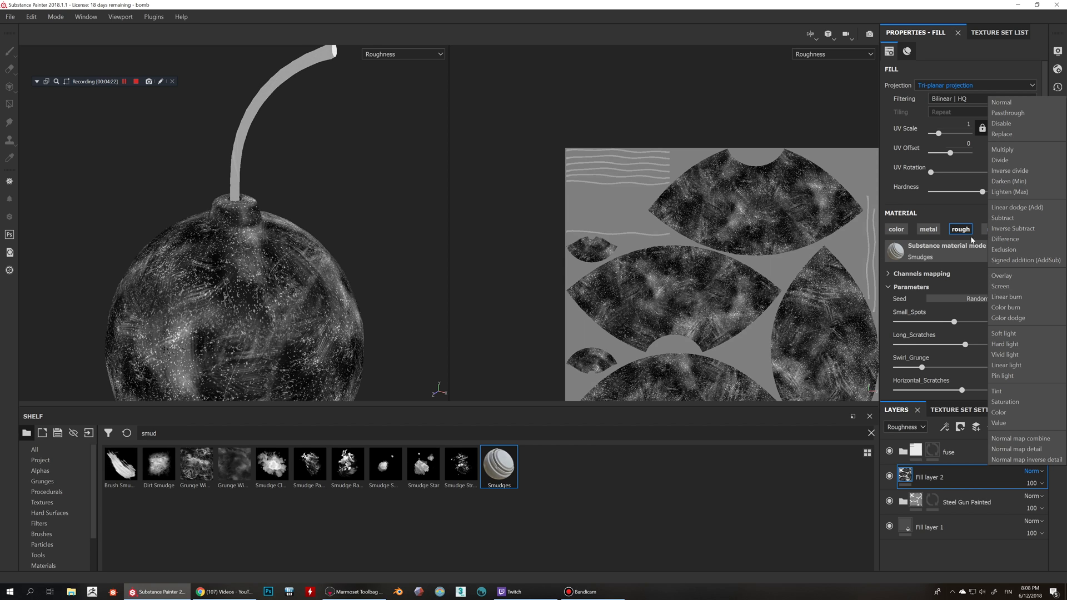
click(1006, 277)
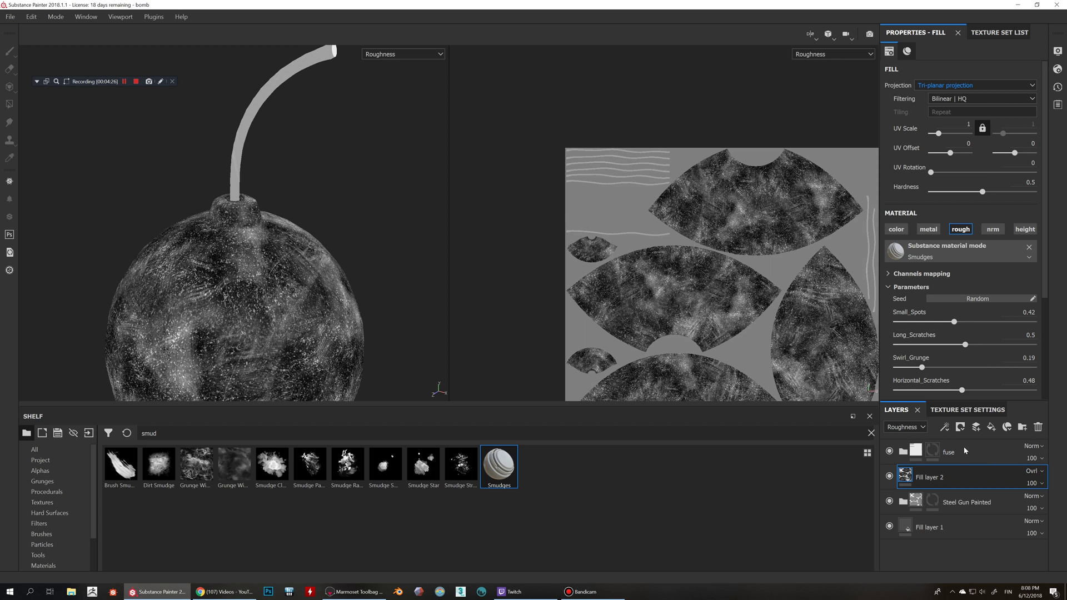
click(1040, 473)
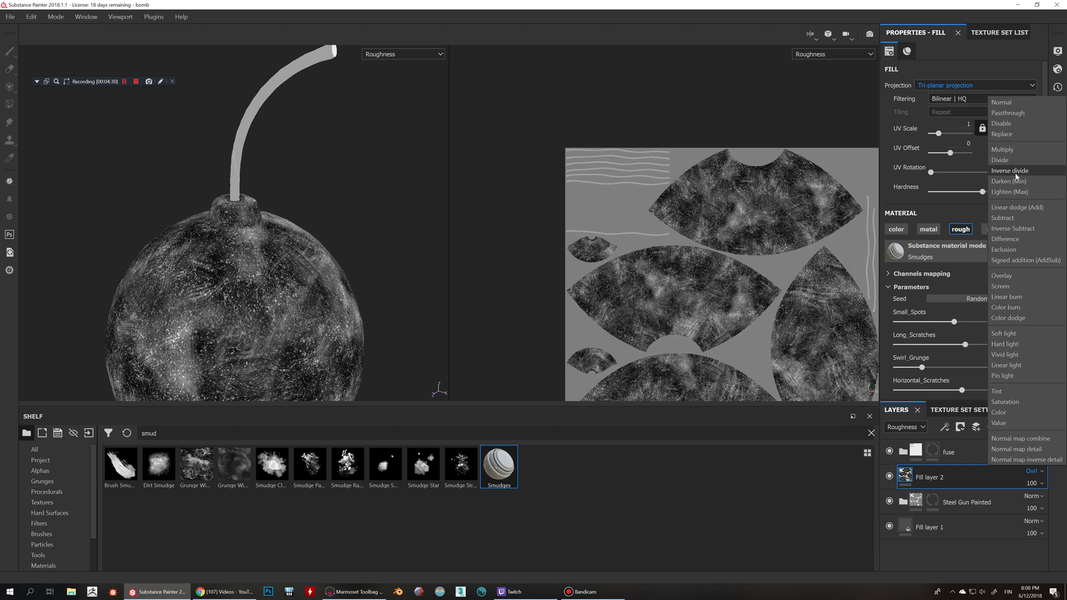
click(1016, 208)
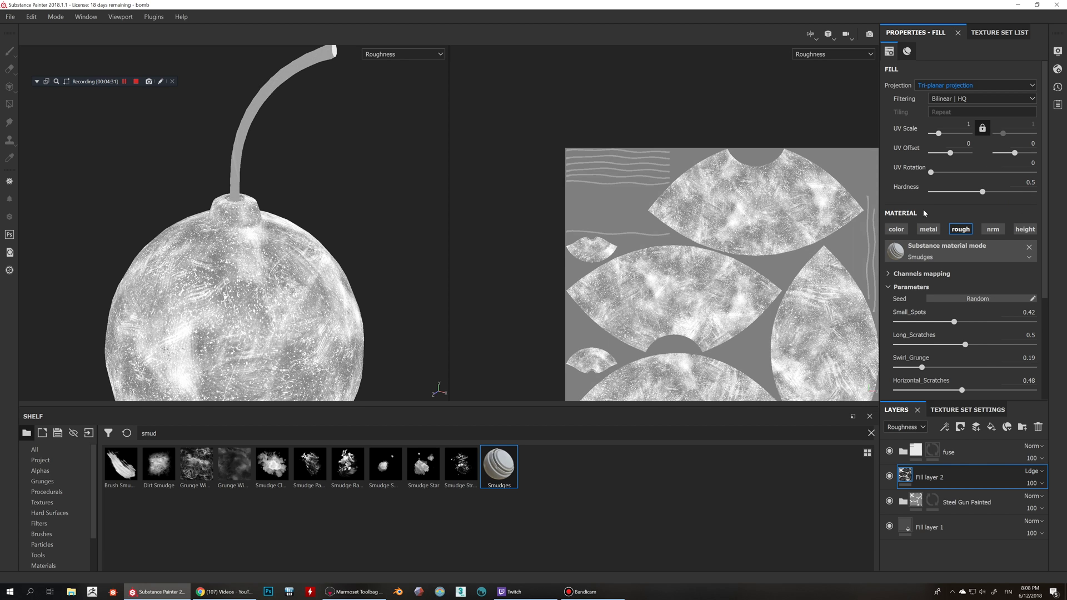
mouse_move(455, 251)
alt+mouse_down()
mouse_move(350, 233)
mouse_move(336, 262)
mouse_move(373, 237)
alt+mouse_up()
alt+drag(374, 195, 361, 194)
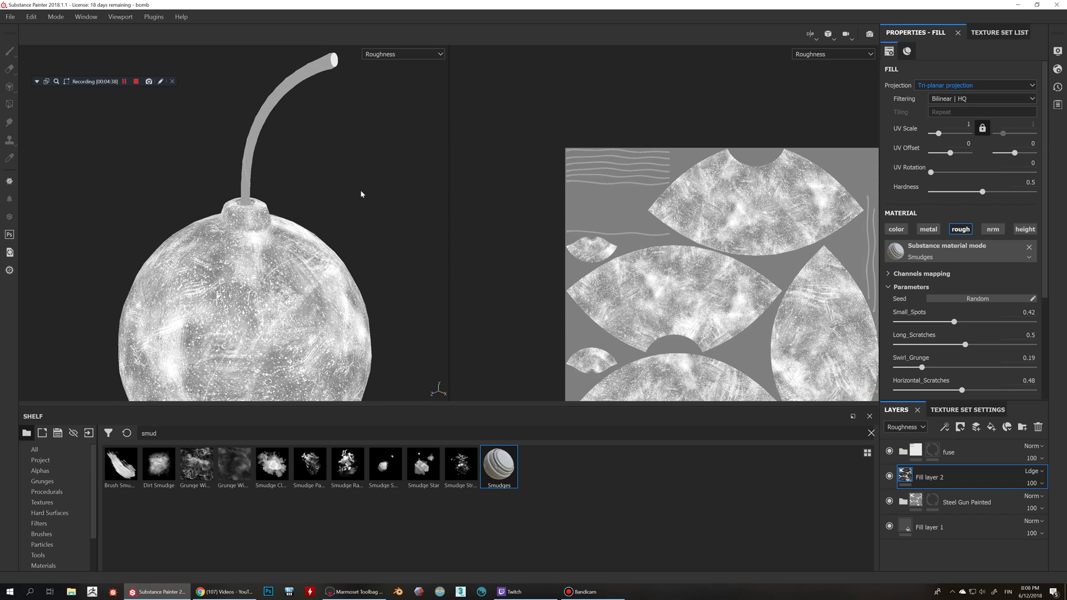
Return to the full material view and lower Fill layer 2's opacity to 61.
key(m)
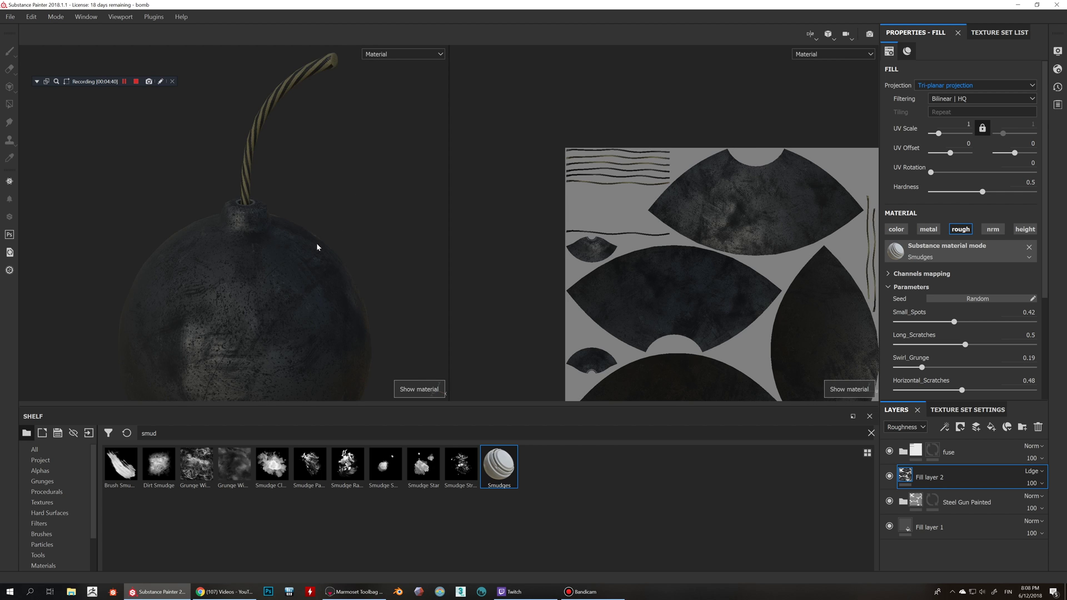
alt+drag(315, 244, 343, 238)
alt+right_drag(343, 238, 362, 224)
shift+right_drag(358, 229, 367, 250)
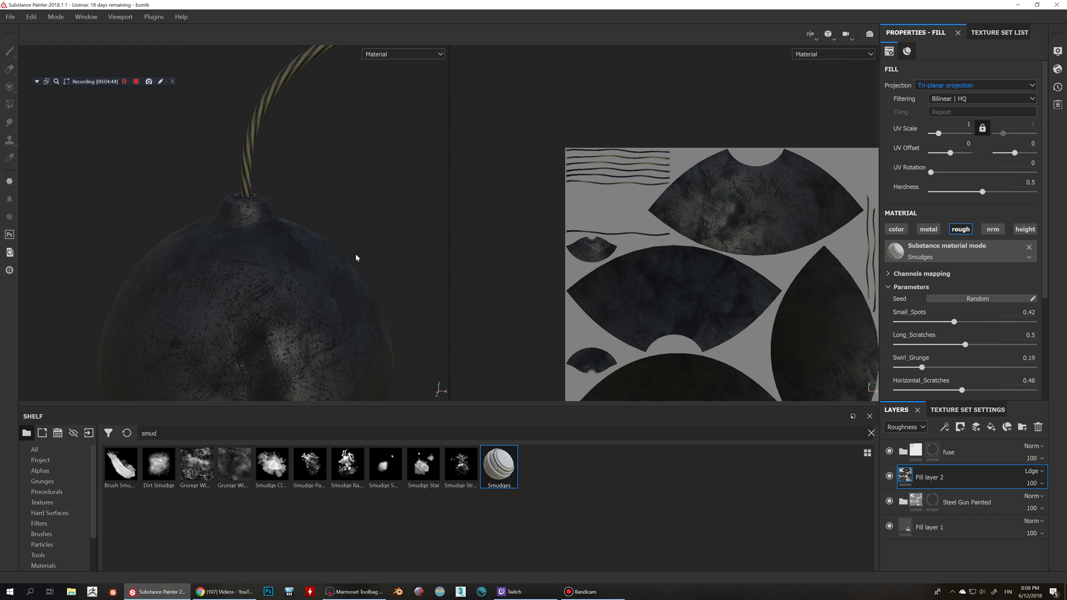
alt+drag(355, 257, 322, 230)
shift+right_drag(350, 235, 380, 248)
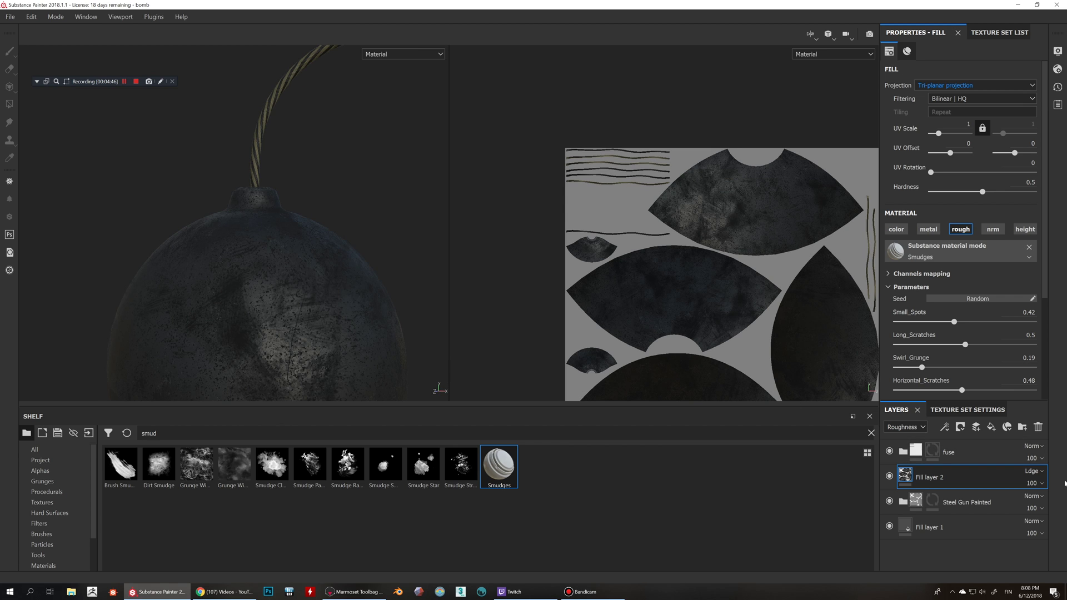
drag(1036, 484, 1041, 508)
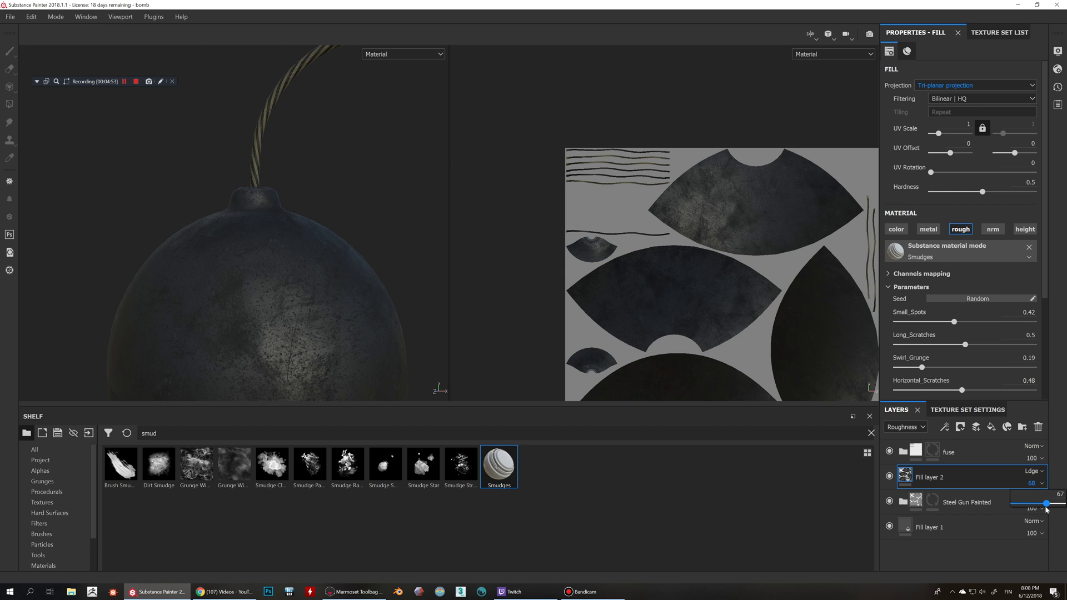
drag(1044, 509, 1039, 506)
alt+drag(436, 283, 364, 249)
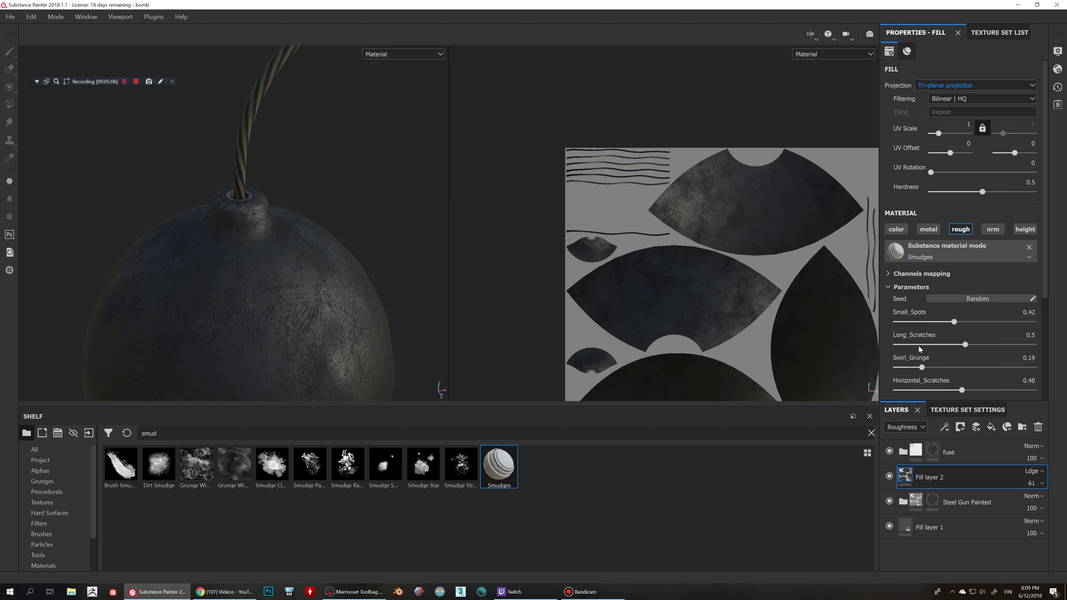
Set Small_Spots to 0 and Long_Scratches to 0.47 in the Smudges parameters.
scroll(1002, 347, down, 2)
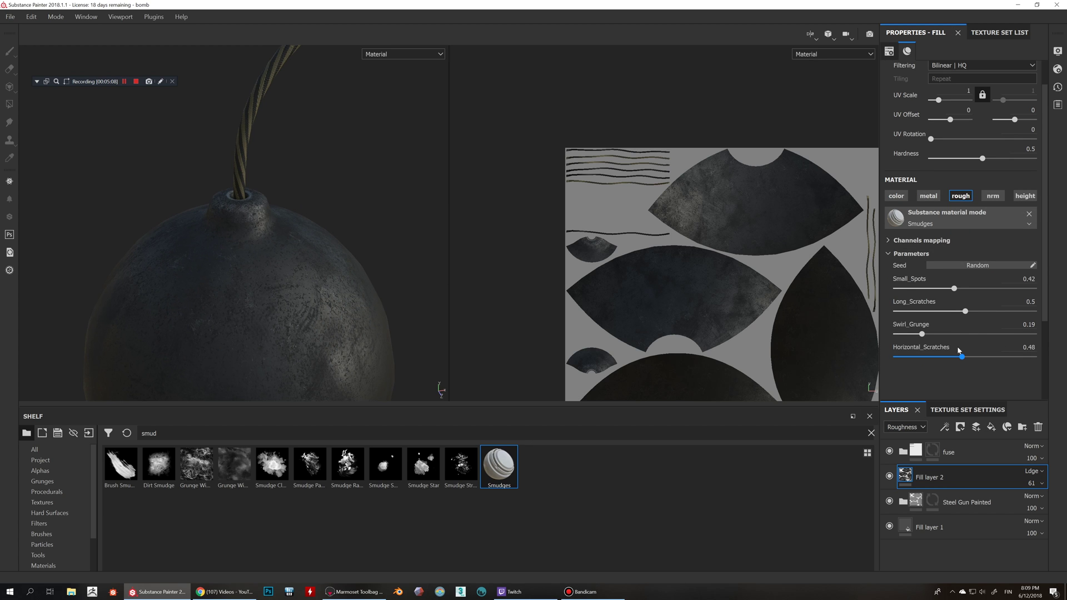
alt+drag(389, 255, 333, 227)
drag(952, 289, 892, 290)
alt+drag(357, 239, 364, 255)
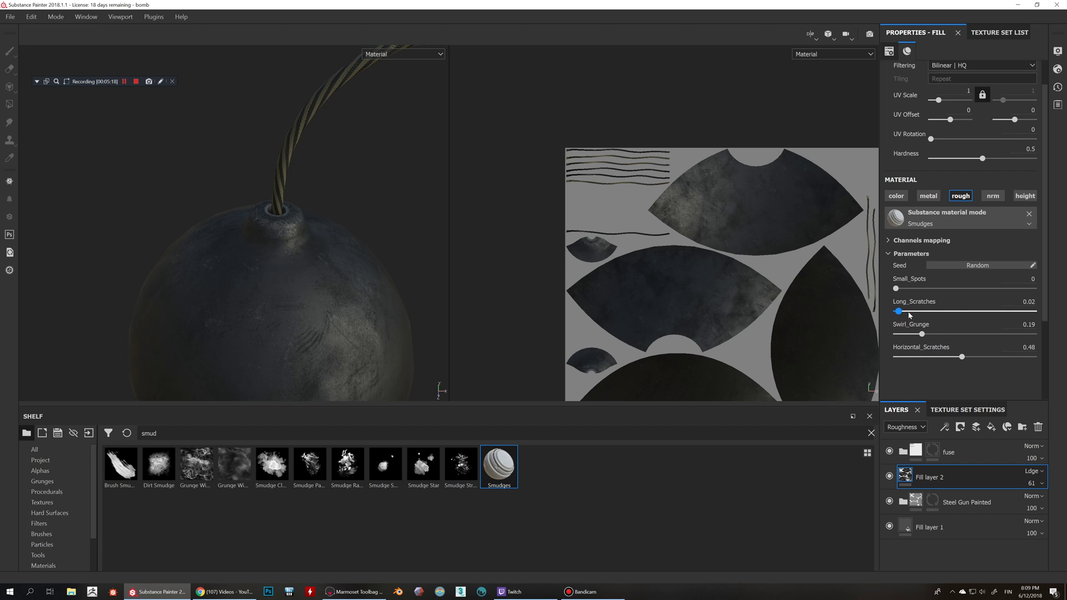
drag(909, 315, 822, 317)
alt+drag(322, 311, 272, 289)
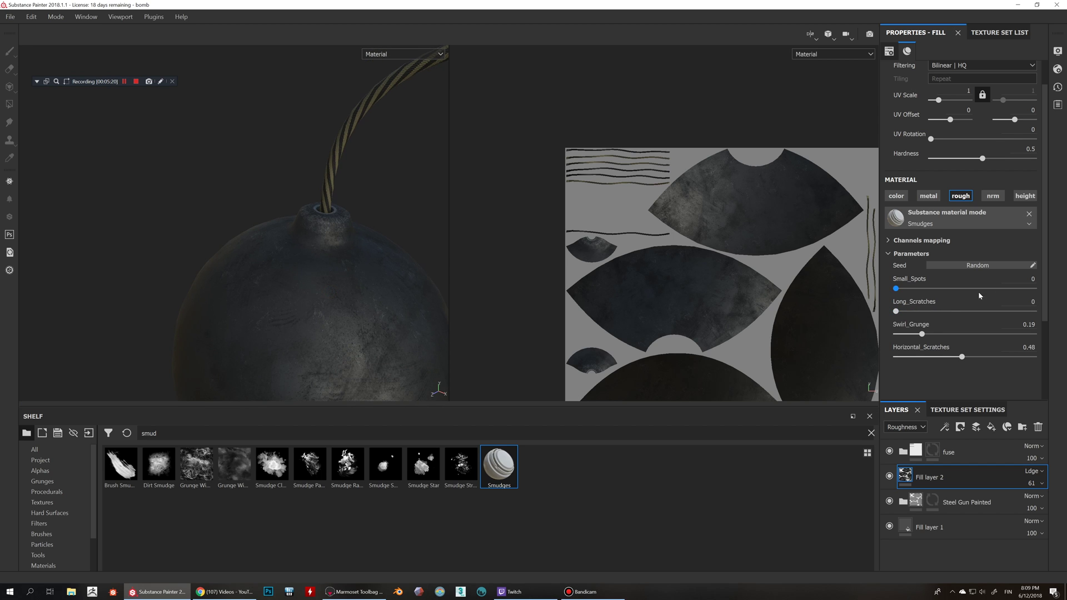
drag(911, 312, 958, 314)
alt+drag(322, 291, 359, 297)
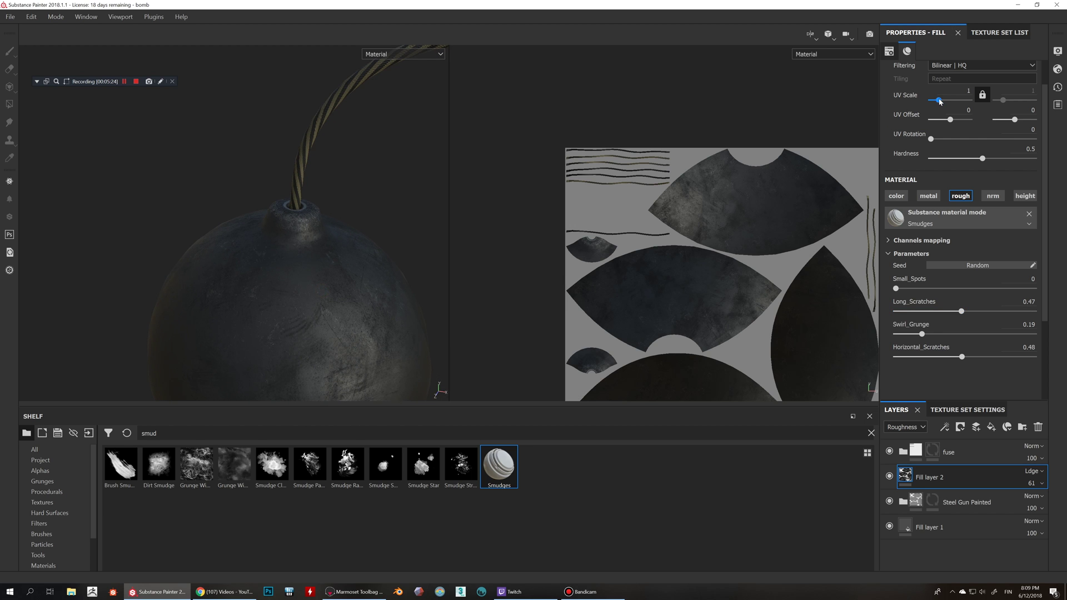
Raise the smudges' UV Scale to 2.01 and inspect the bomb's surface.
drag(939, 101, 940, 102)
alt+drag(298, 212, 294, 185)
alt+middle_drag(295, 186, 292, 207)
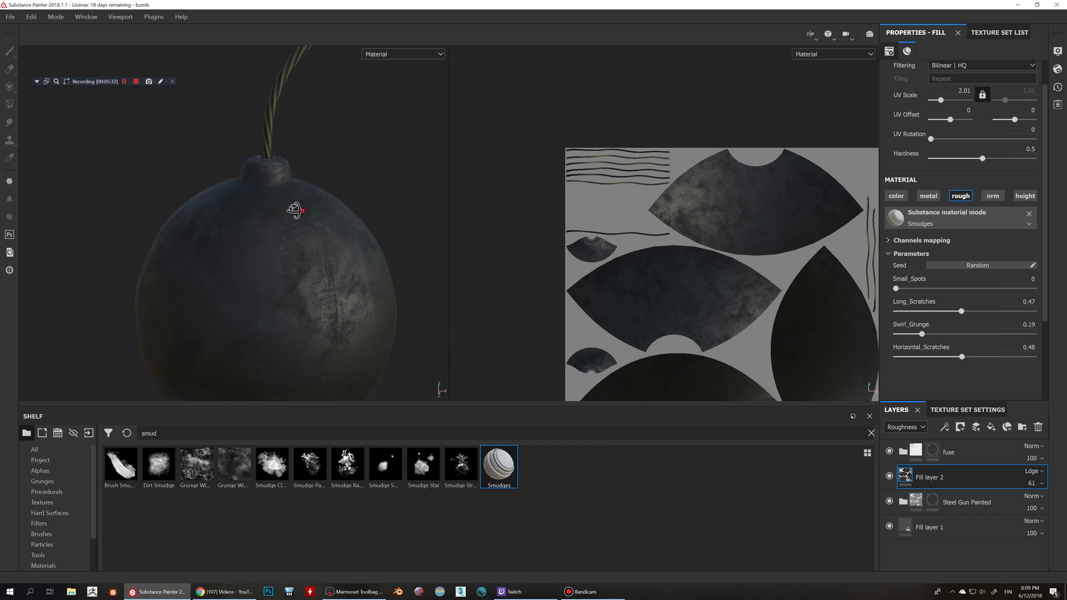
scroll(293, 208, up, 2)
alt+drag(291, 205, 498, 207)
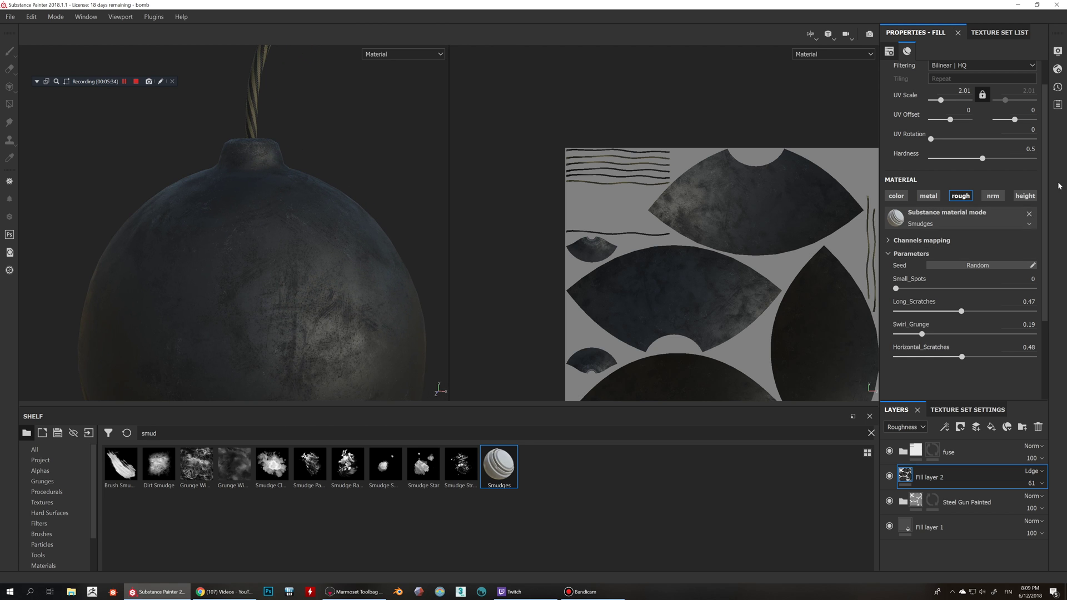
alt+drag(329, 227, 368, 235)
mouse_move(369, 234)
shift+right_down()
mouse_move(333, 235)
mouse_move(373, 236)
shift+right_up()
scroll(357, 229, up, 2)
scroll(357, 232, down, 5)
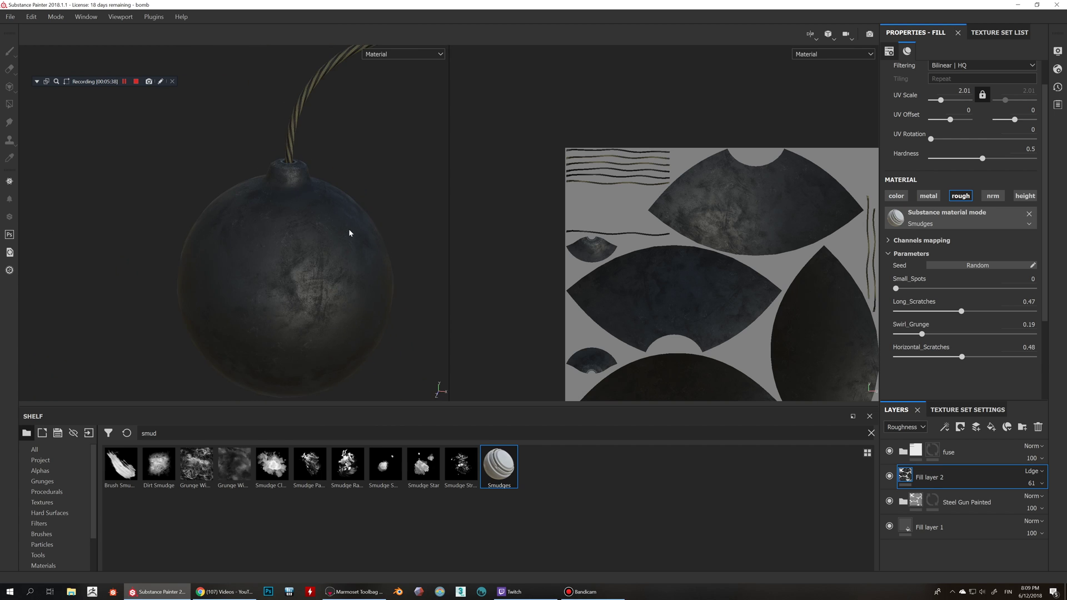
mouse_move(352, 232)
alt+mouse_down()
mouse_move(362, 214)
mouse_move(341, 223)
alt+mouse_up()
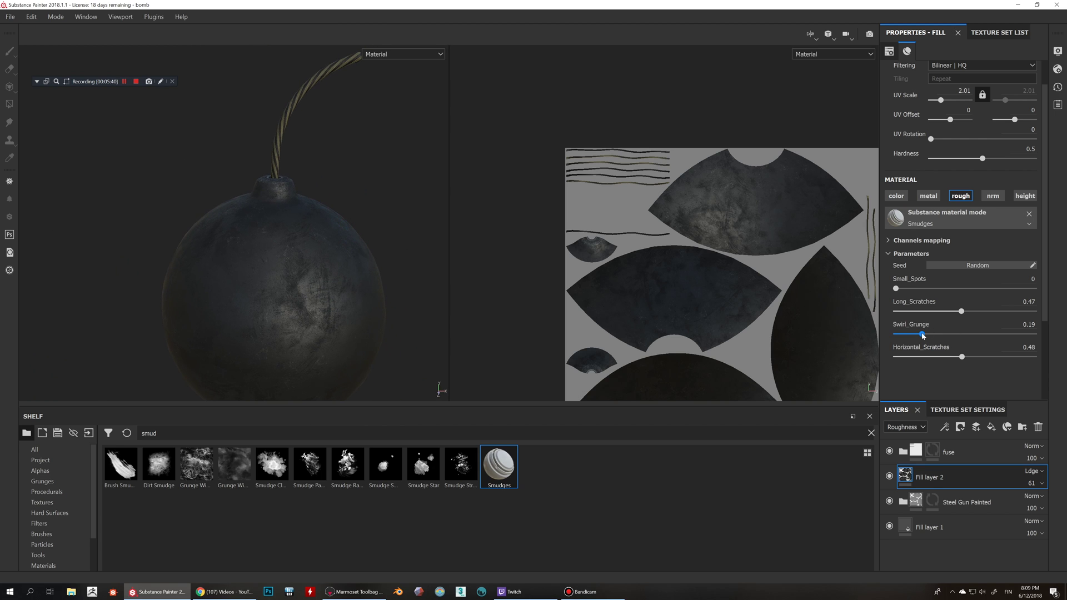
Set Swirl_Grunge to 0.29 and Horizontal_Scratches to 1.
drag(921, 335, 1035, 359)
alt+drag(261, 289, 304, 251)
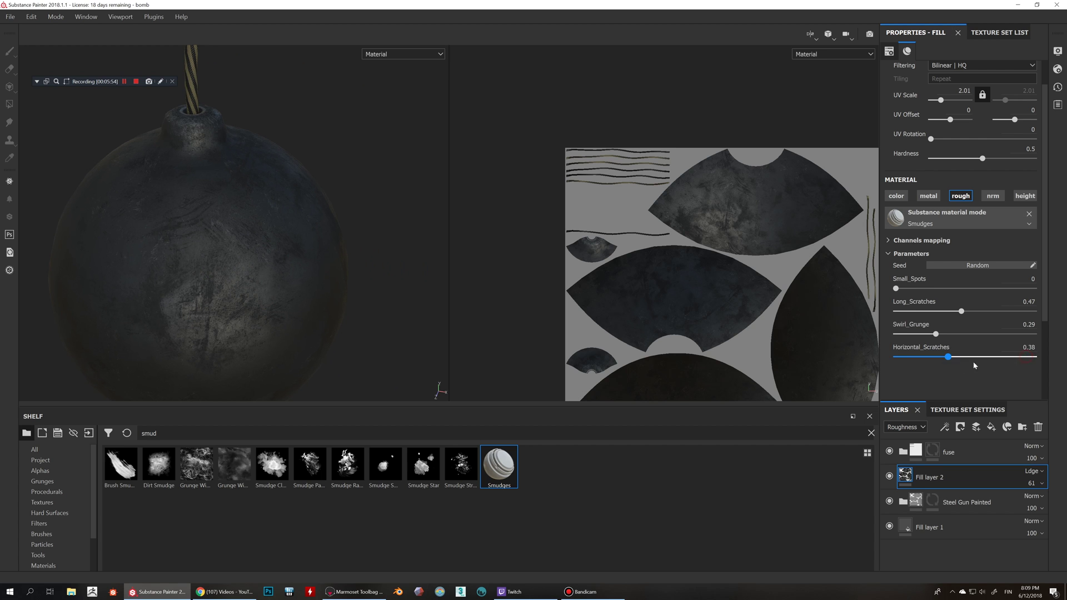
drag(990, 362, 1037, 362)
mouse_move(313, 295)
alt+mouse_down()
mouse_move(258, 281)
mouse_move(325, 276)
alt+mouse_up()
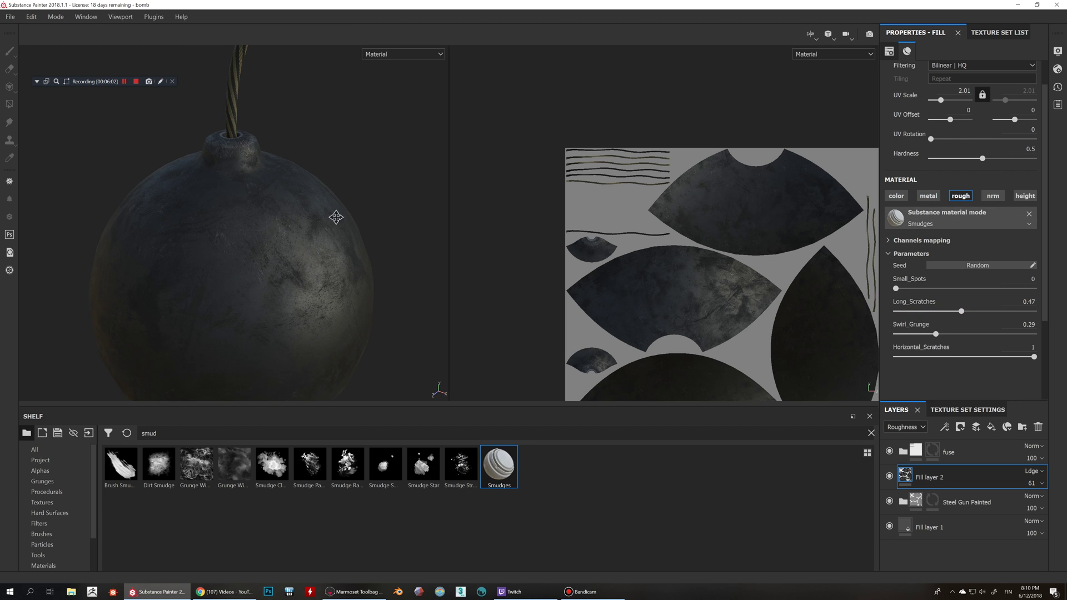
alt+drag(335, 217, 370, 241)
Enable Fill layer 2's color channel and show Base Color in the layer stack.
click(900, 199)
mouse_move(425, 295)
alt+mouse_down()
mouse_move(341, 305)
mouse_move(352, 290)
mouse_move(347, 250)
alt+mouse_up()
mouse_move(418, 276)
alt+mouse_down()
mouse_move(389, 257)
mouse_move(400, 262)
mouse_move(436, 381)
alt+mouse_up()
click(903, 428)
click(908, 451)
Try Overlay, then Linear dodge (Add) blending on Fill layer 2, adjusting its opacity.
click(1031, 471)
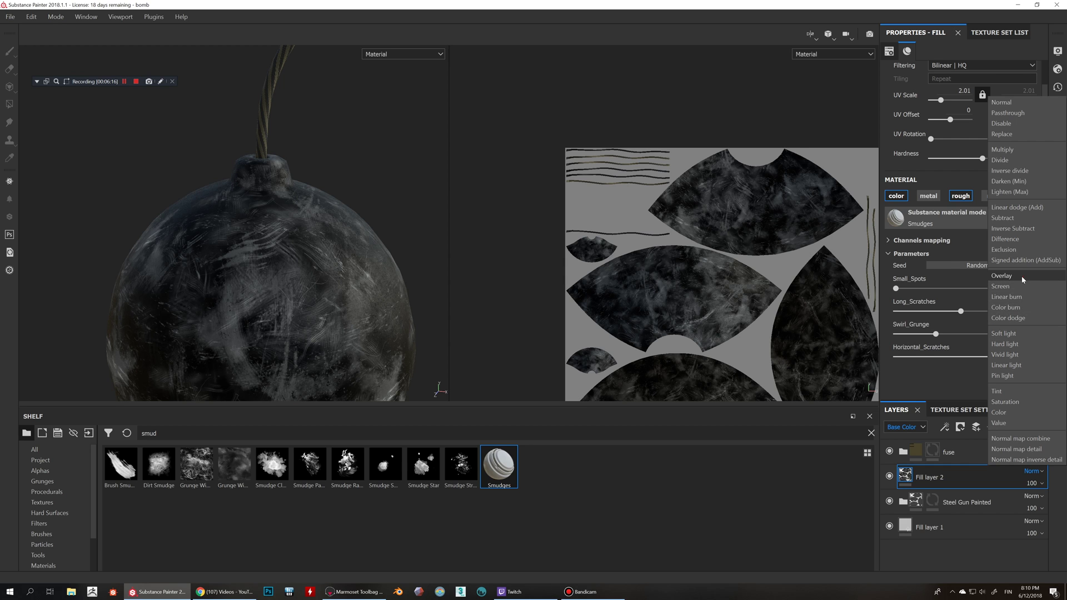
click(1001, 275)
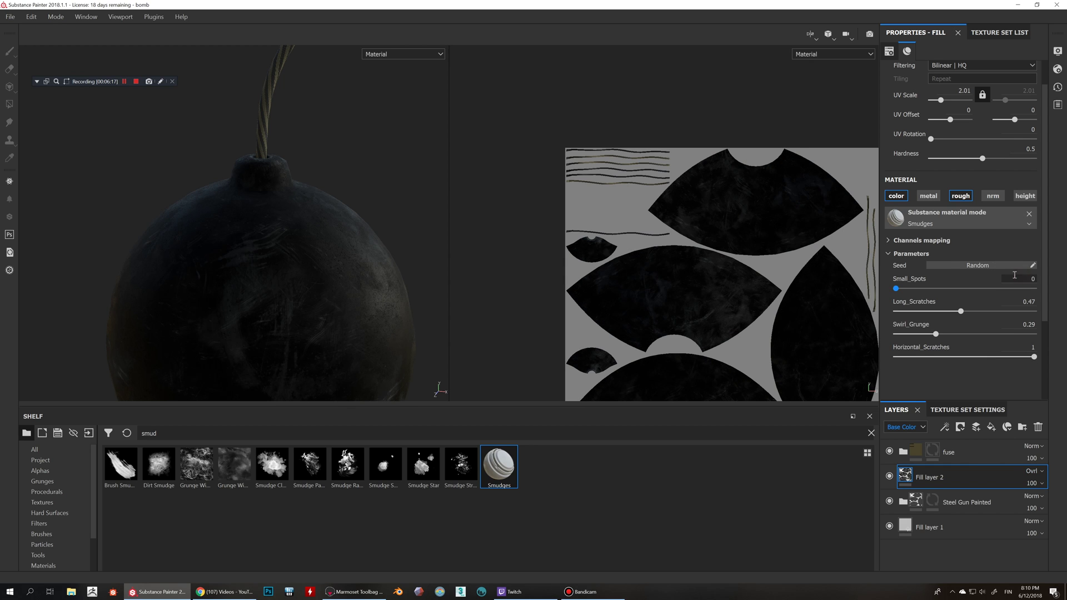
click(1032, 471)
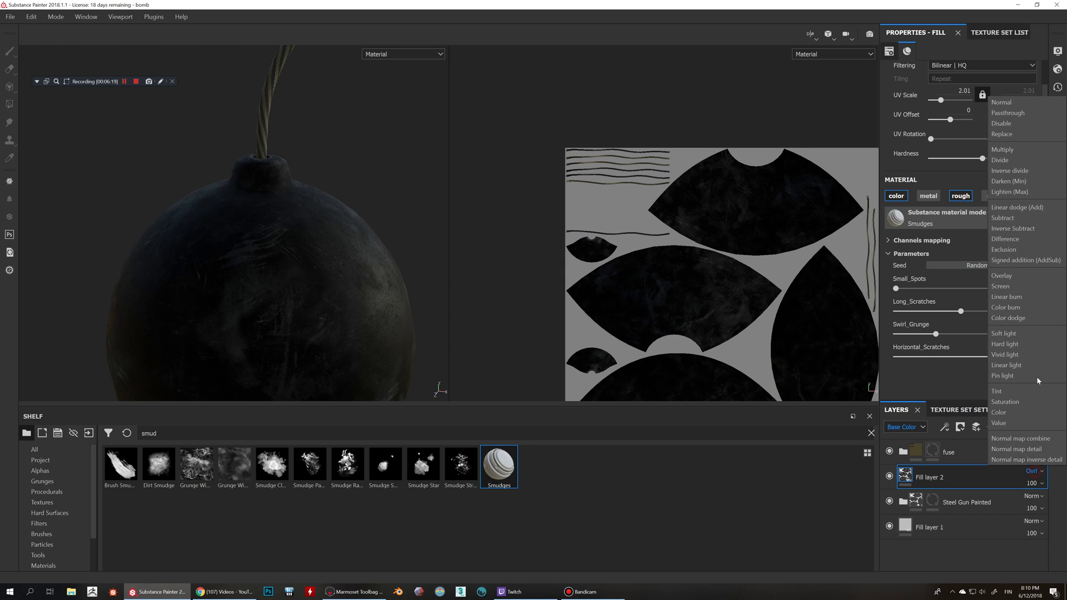
click(1029, 209)
alt+drag(341, 217, 378, 224)
shift+right_drag(335, 224, 250, 232)
click(1032, 484)
mouse_move(1029, 502)
mouse_down()
mouse_move(1011, 508)
mouse_move(1032, 507)
mouse_up()
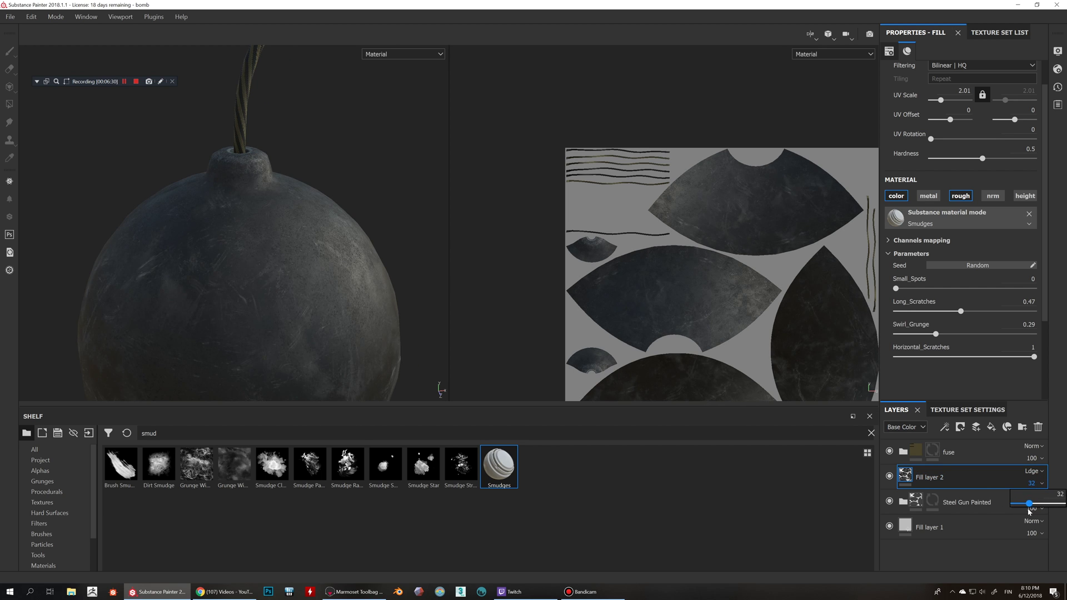
drag(1028, 508, 1049, 508)
alt+drag(389, 236, 337, 247)
mouse_move(336, 256)
shift+right_down()
mouse_move(315, 273)
mouse_move(300, 267)
shift+right_up()
alt+drag(312, 259, 391, 250)
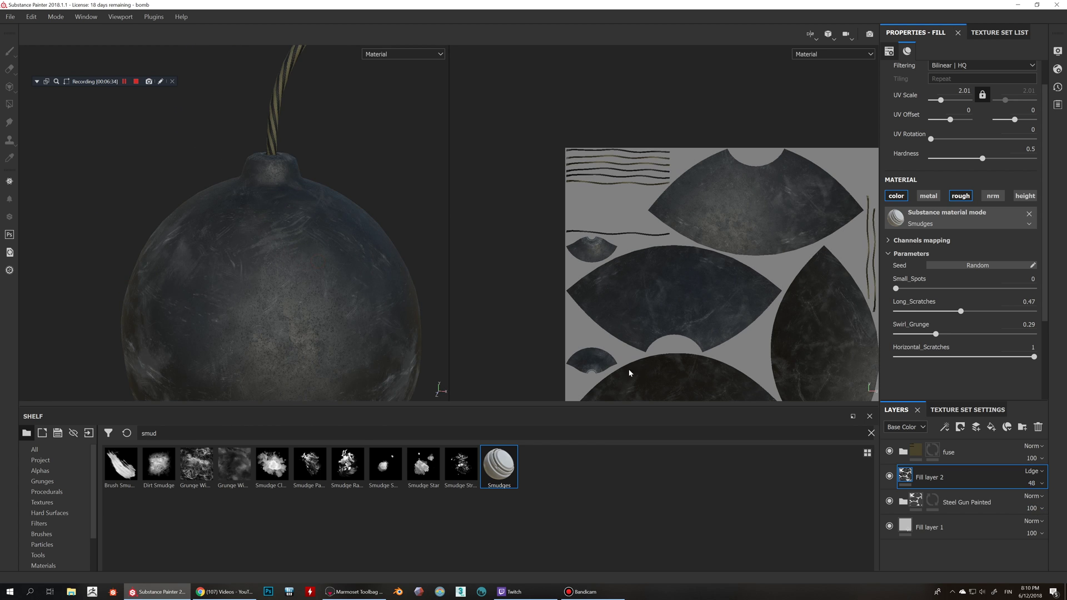
Switch Fill layer 2 to Darken (Min) blending at about 53 opacity.
click(1032, 471)
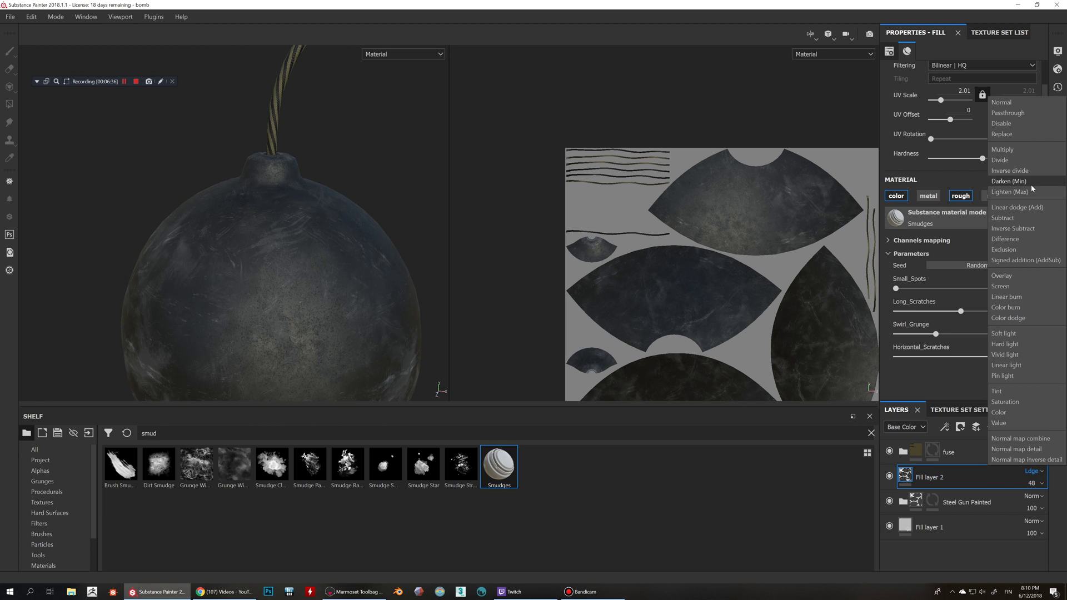
click(1031, 185)
mouse_move(329, 240)
alt+mouse_down()
mouse_move(333, 267)
mouse_move(393, 283)
alt+mouse_up()
shift+right_drag(393, 283, 340, 284)
click(1033, 483)
mouse_move(1034, 505)
mouse_down()
mouse_move(1021, 506)
mouse_move(1030, 508)
mouse_up()
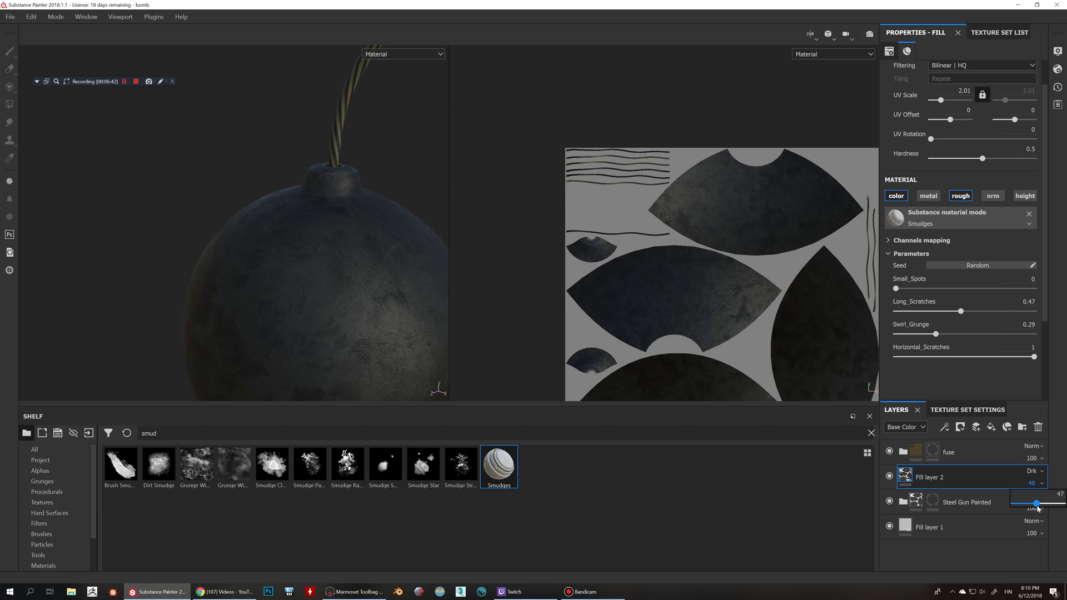
alt+drag(219, 281, 277, 287)
shift+right_drag(282, 294, 322, 298)
alt+drag(304, 286, 240, 281)
mouse_move(284, 294)
shift+right_down()
mouse_move(298, 298)
mouse_move(258, 296)
mouse_move(286, 298)
shift+right_up()
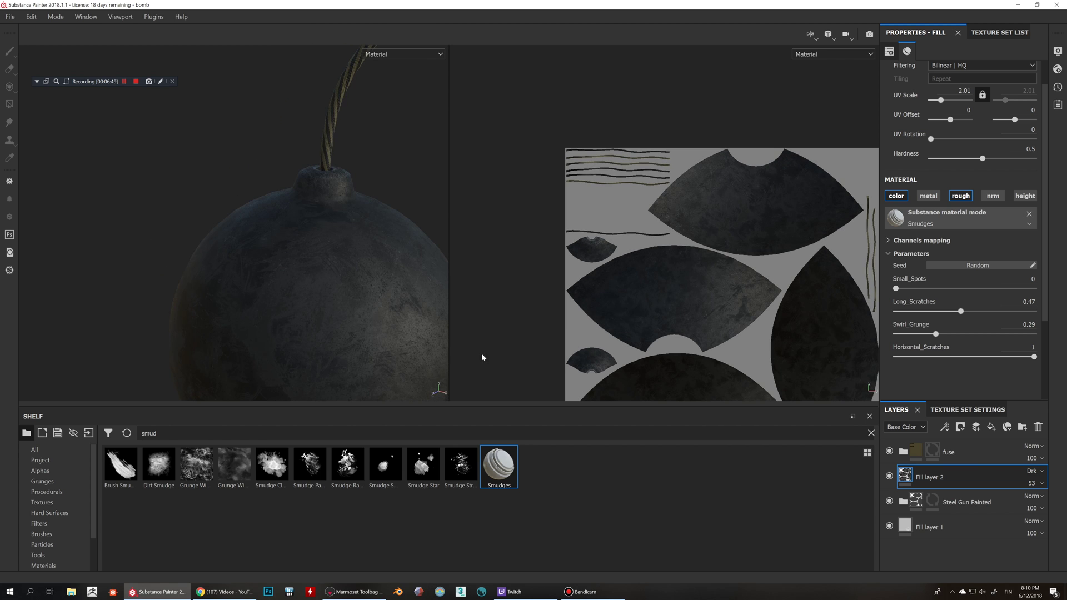
Drop Fill layer 2's Base Color opacity to 0, keeping the Darken blend mode.
click(1031, 483)
drag(1037, 503, 983, 512)
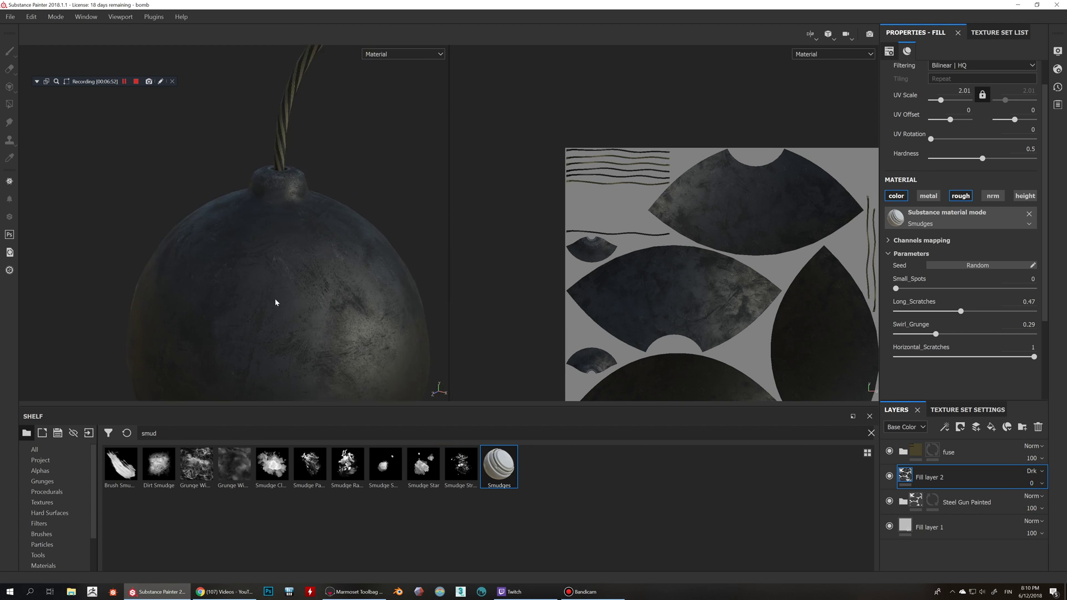
alt+drag(285, 300, 343, 268)
shift+right_drag(343, 268, 326, 275)
mouse_move(248, 278)
alt+mouse_down()
mouse_move(336, 267)
mouse_move(326, 239)
mouse_move(359, 258)
mouse_move(369, 215)
mouse_move(300, 261)
alt+mouse_up()
Orbit and zoom around the bomb to inspect the roughness-only smudges from several angles.
scroll(335, 266, down, 6)
scroll(325, 239, down, 3)
scroll(325, 238, up, 7)
alt+middle_drag(325, 260, 296, 277)
alt+drag(297, 276, 331, 252)
scroll(269, 278, up, 5)
scroll(337, 245, down, 3)
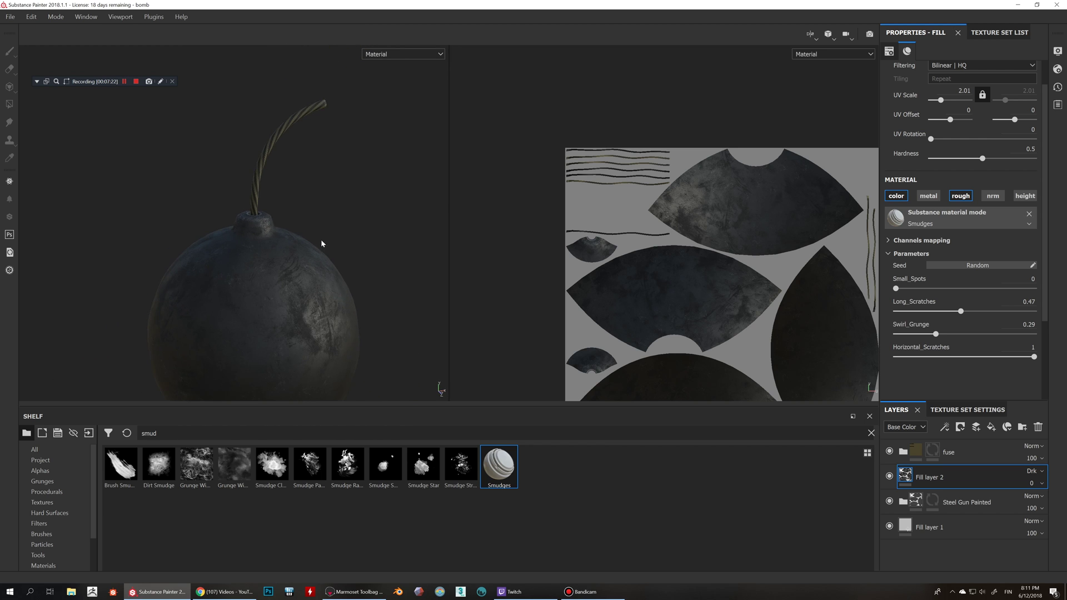
scroll(296, 252, up, 3)
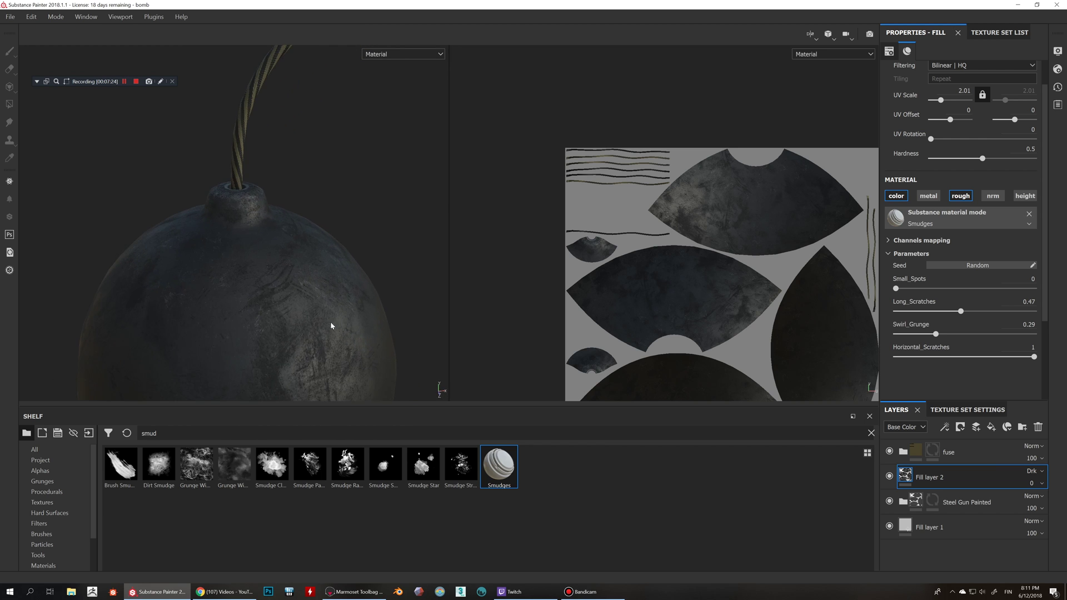
alt+drag(301, 281, 333, 292)
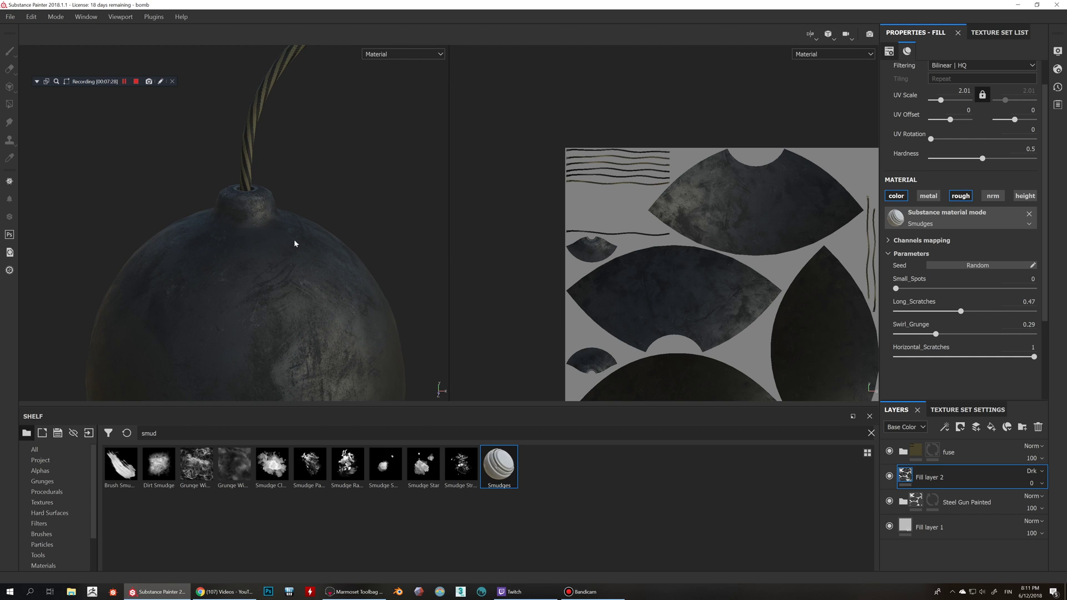
mouse_move(298, 238)
alt+mouse_down()
mouse_move(316, 284)
mouse_move(316, 252)
mouse_move(295, 254)
alt+mouse_up()
scroll(294, 254, up, 1)
scroll(295, 254, down, 3)
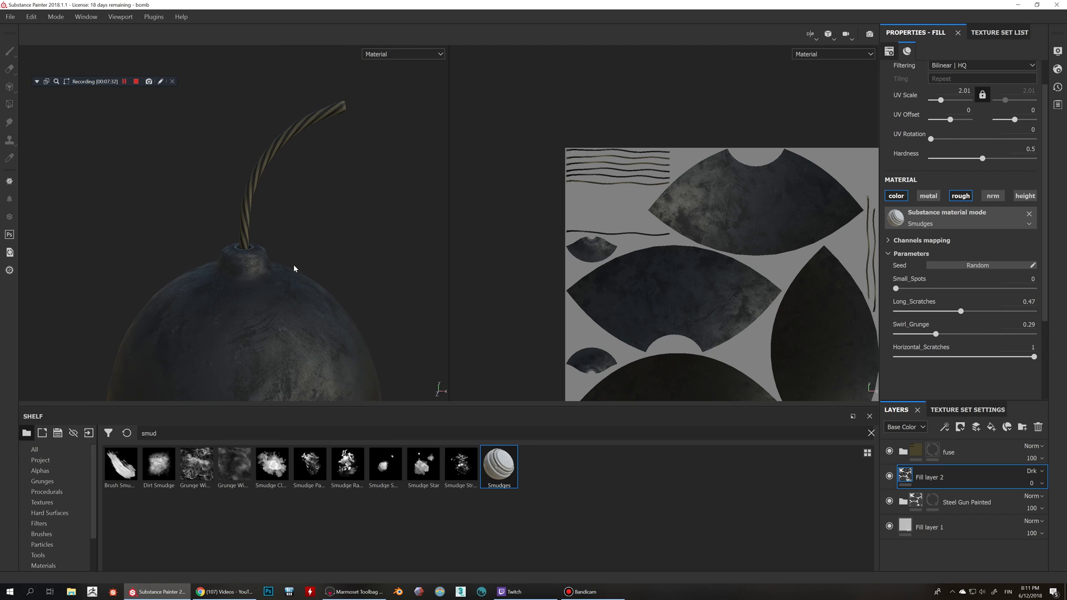
mouse_move(281, 270)
alt+mouse_down()
mouse_move(298, 231)
mouse_move(285, 267)
mouse_move(311, 269)
alt+mouse_up()
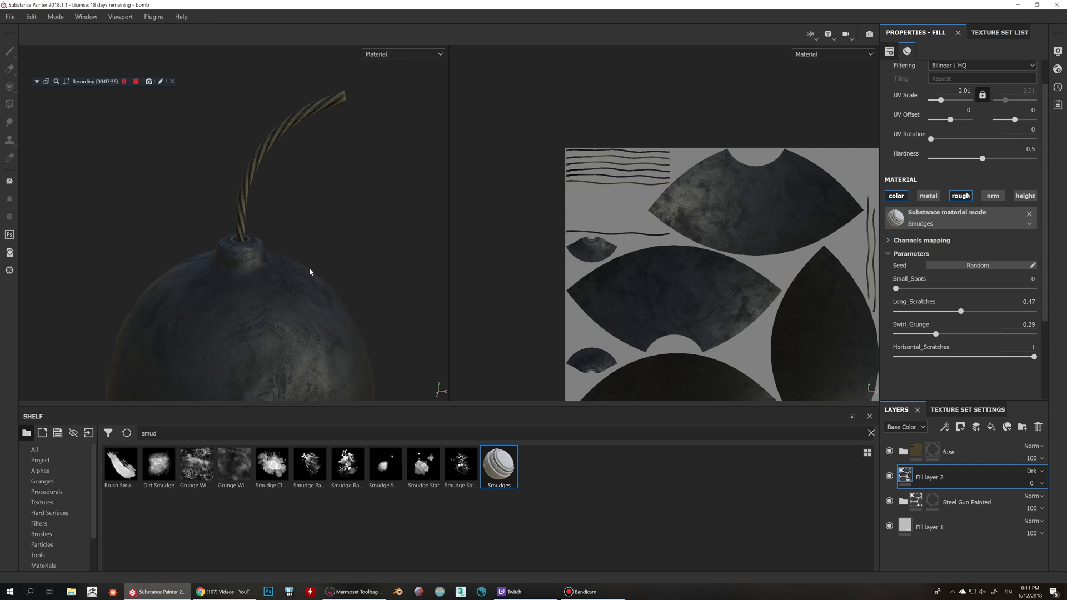